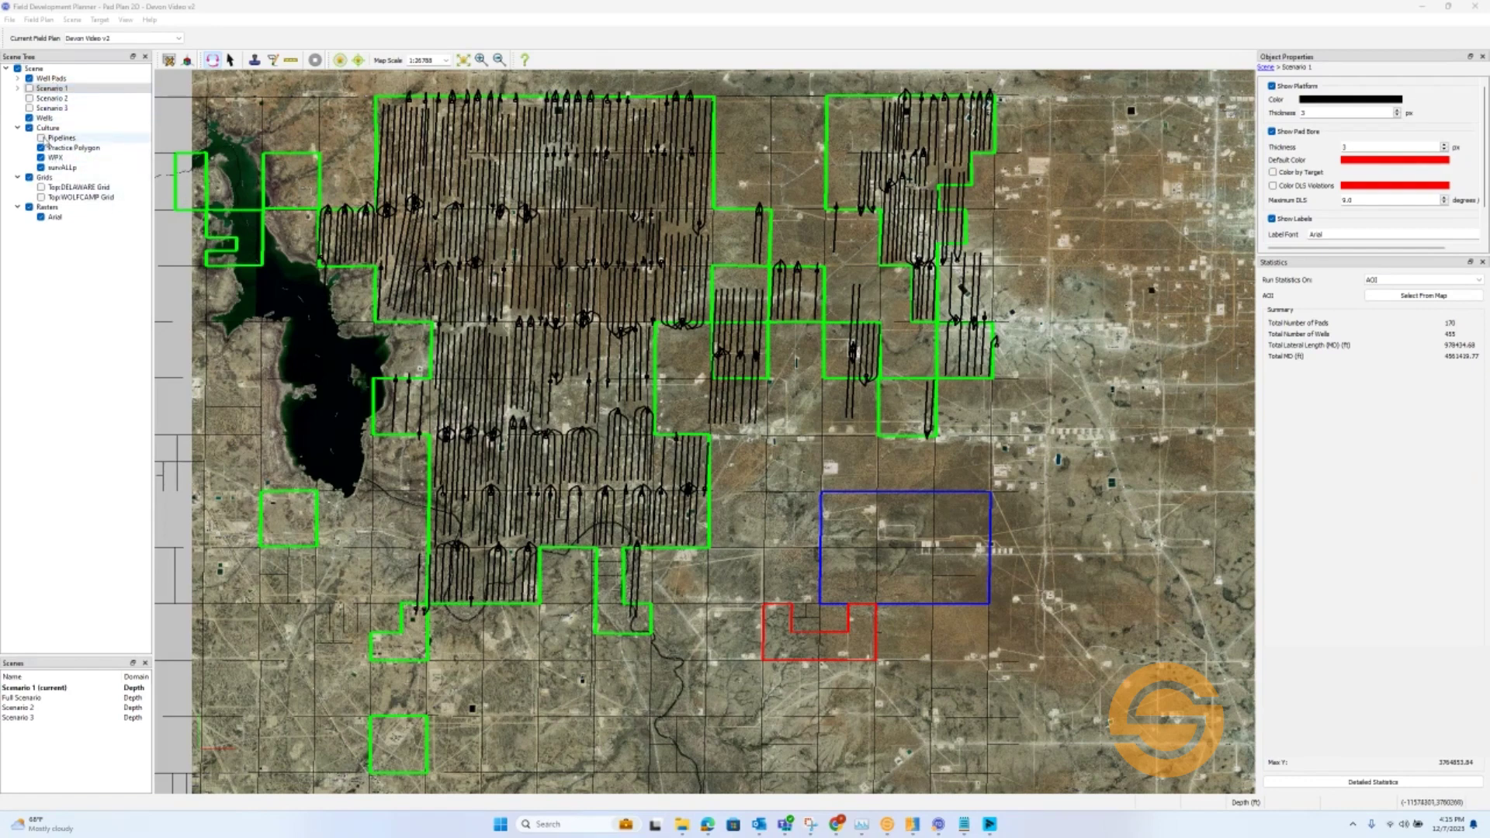
# Preview the Pipelines culture, the Top:WOLFCAMP Grid and the Aerial raster by toggling each layer's visibility on the map
pyautogui.click(42, 138)
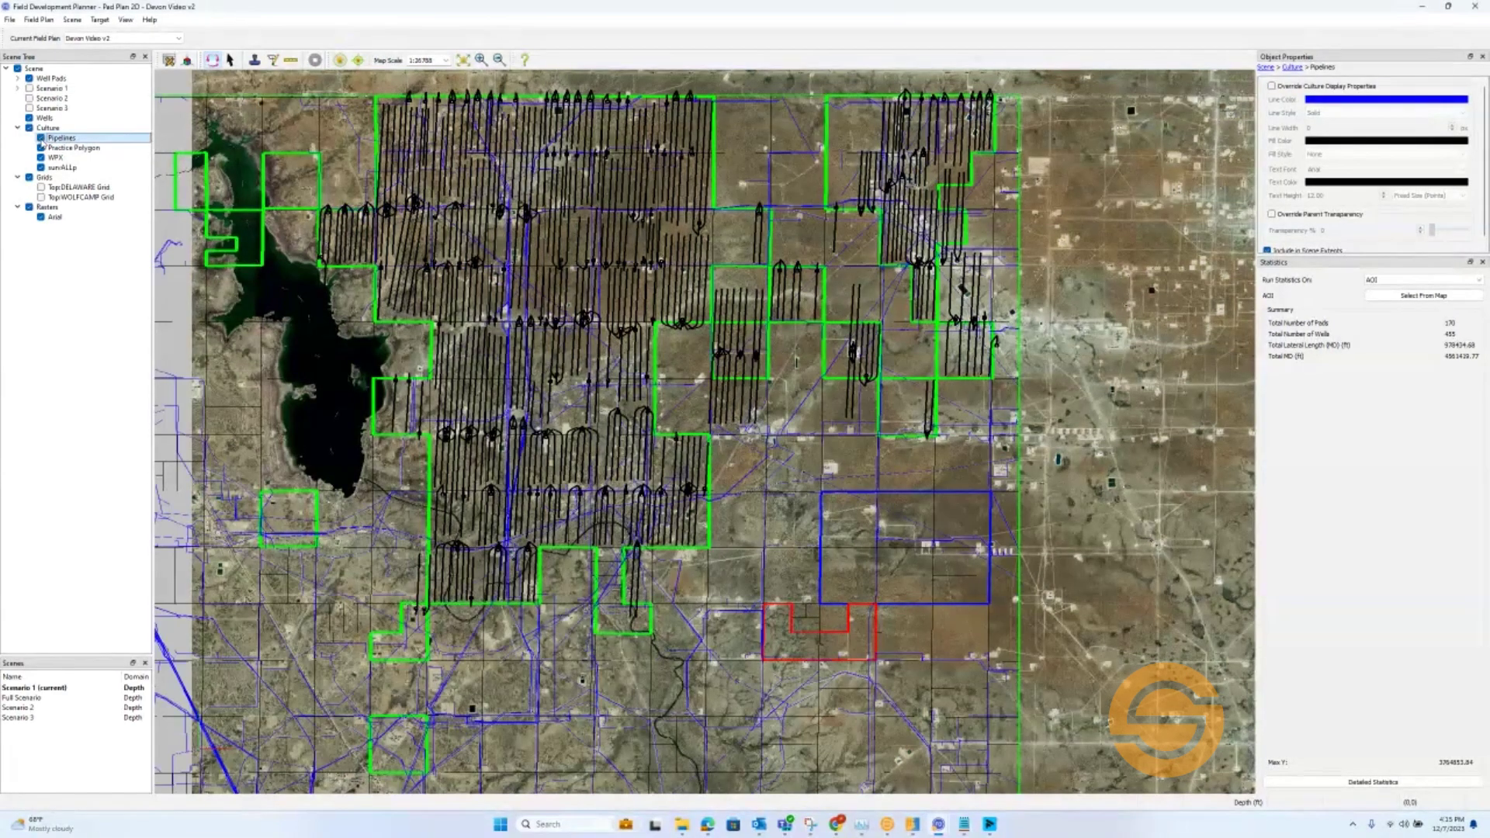
pyautogui.click(41, 138)
pyautogui.click(41, 197)
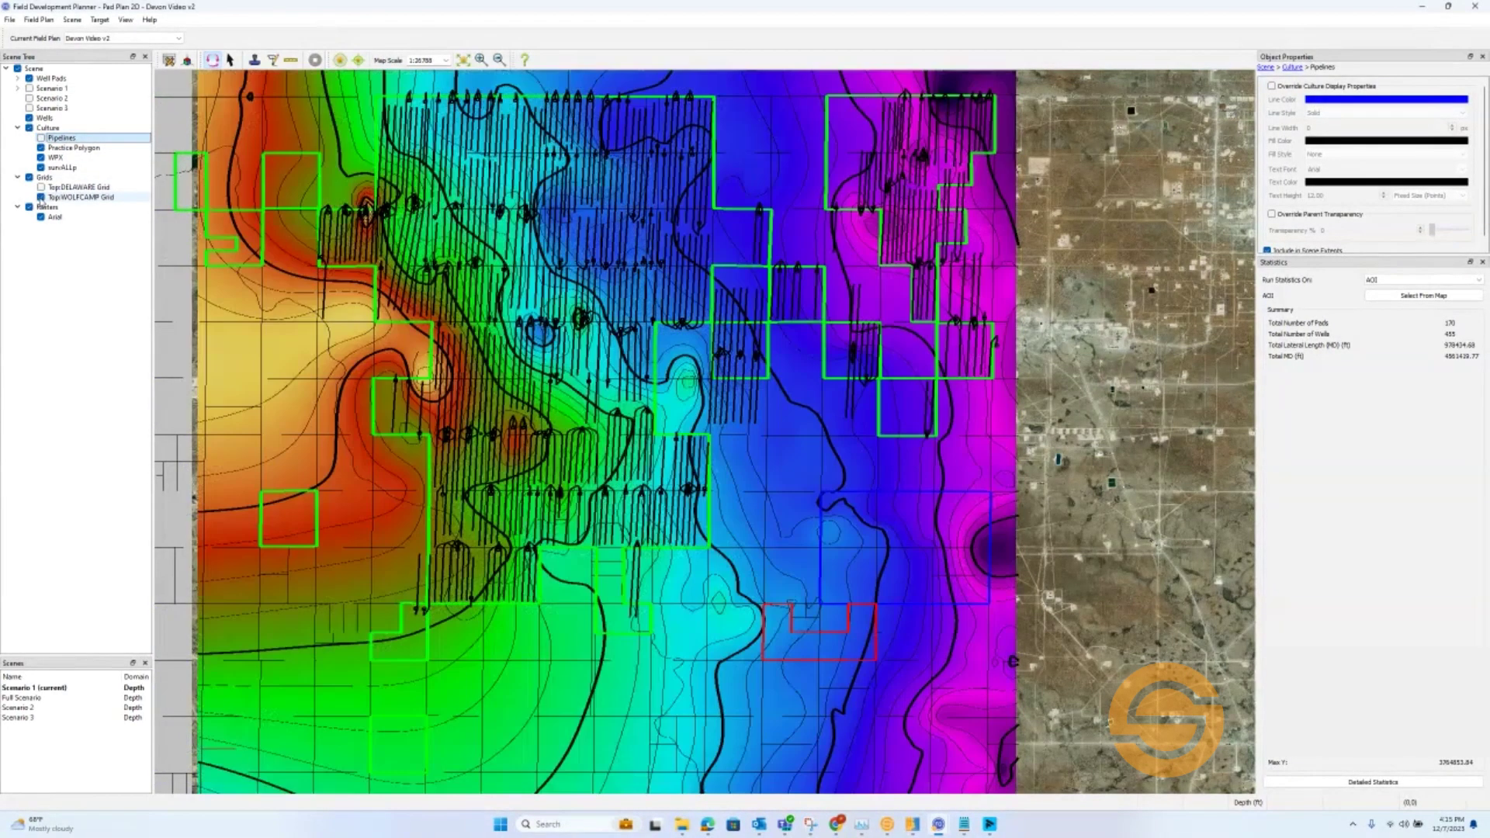
pyautogui.click(41, 197)
pyautogui.click(41, 216)
pyautogui.click(41, 216)
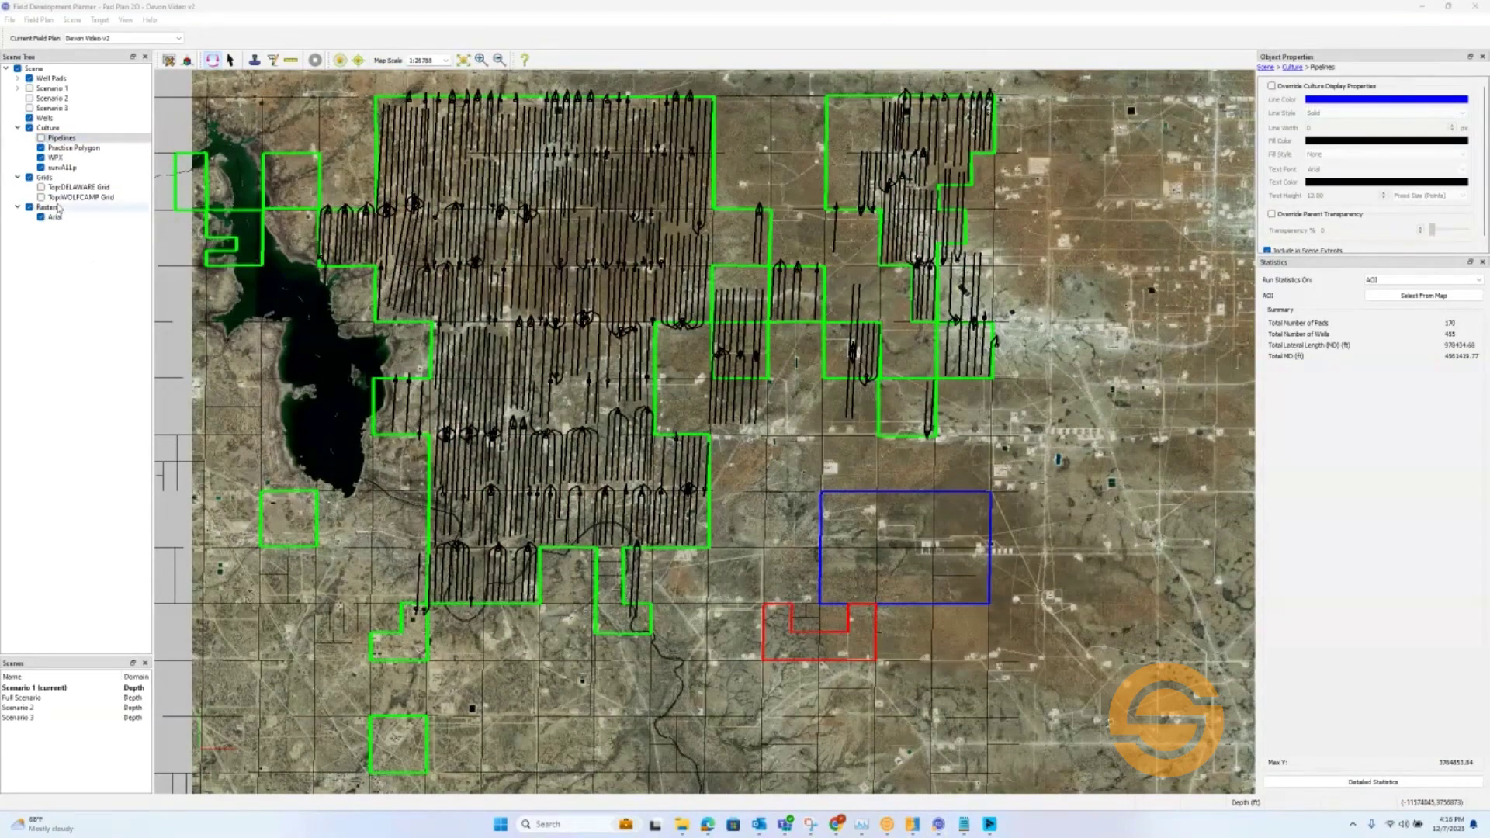
# Show Scenario 1's well pads and run AOI statistics on a map area enclosing the whole field
pyautogui.click(29, 89)
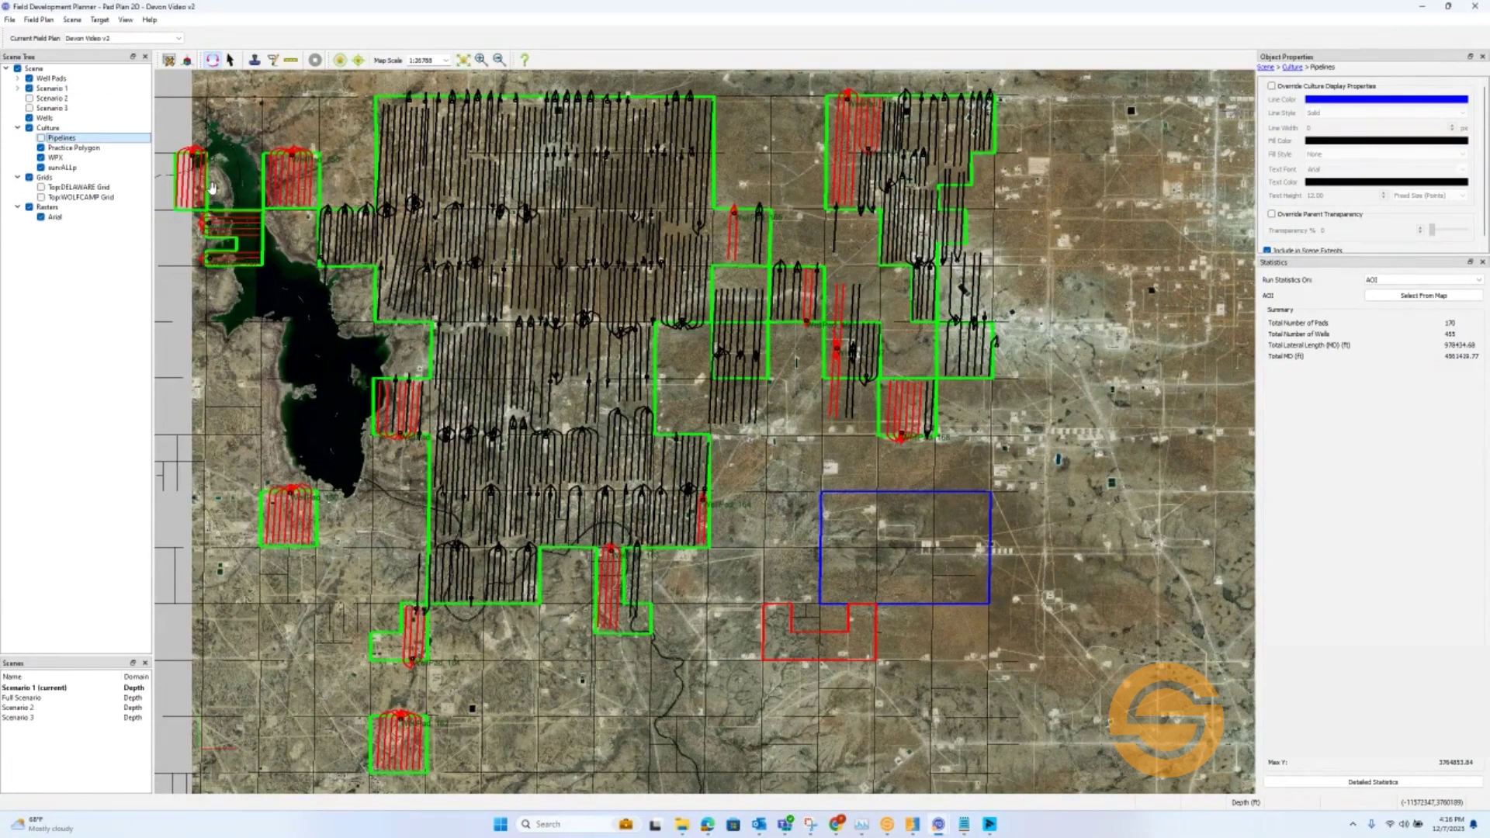
pyautogui.click(1404, 302)
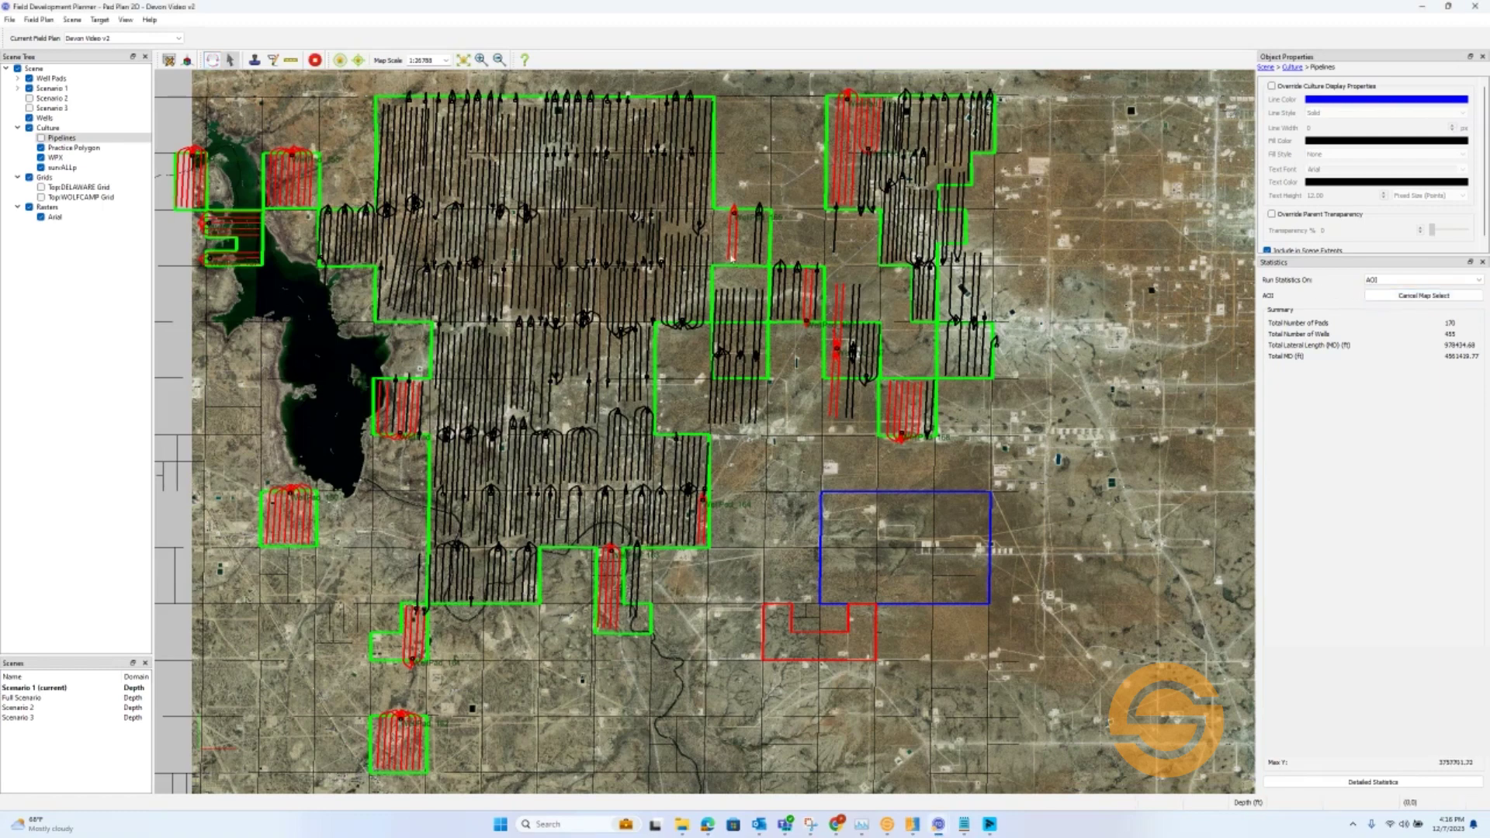
pyautogui.moveTo(162, 87); pyautogui.dragTo(1115, 782)
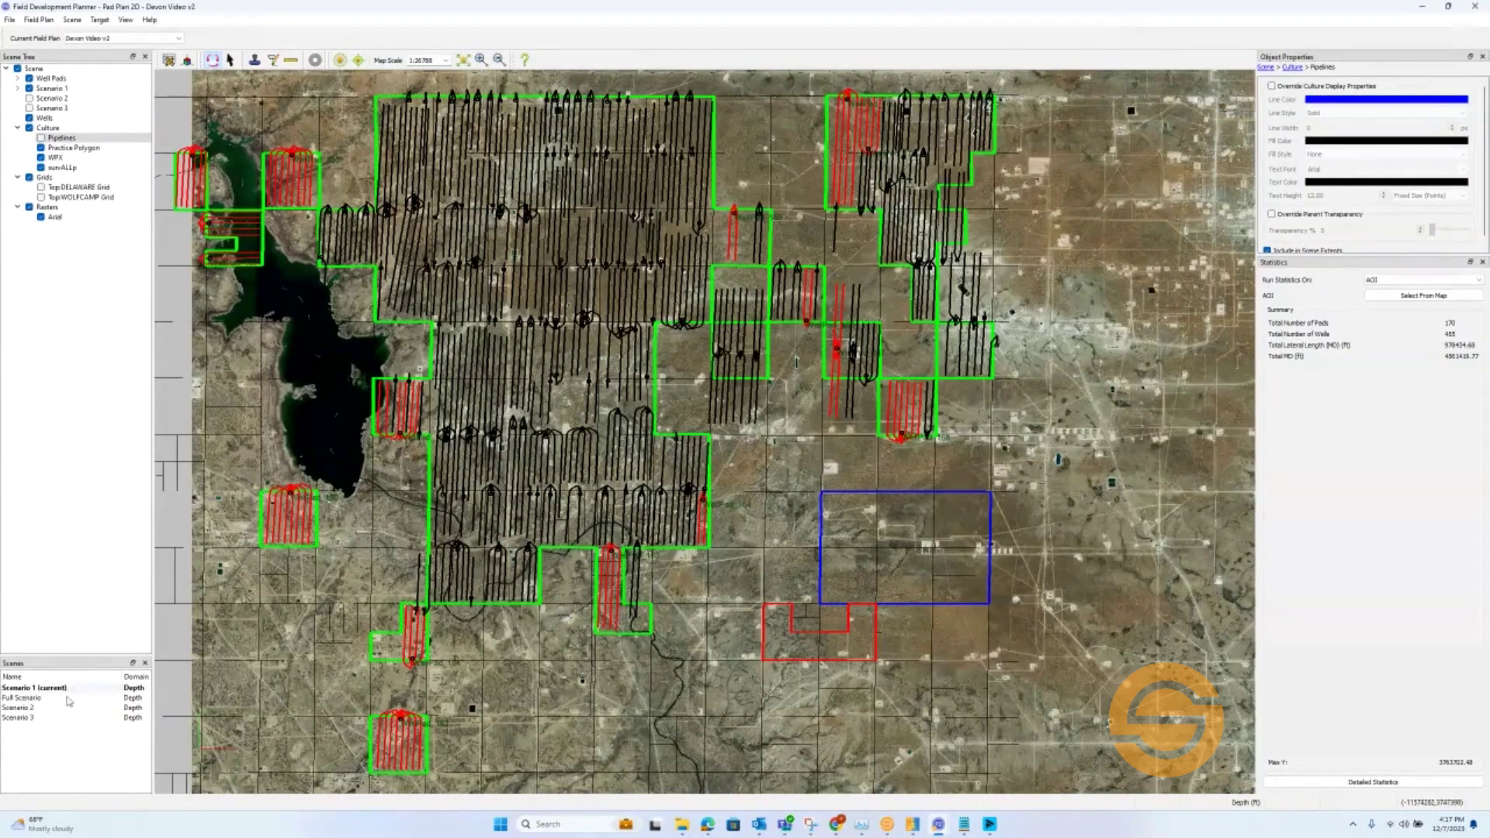
# Switch to the Scenario 2 scene and run AOI statistics on a map area enclosing all its pads
pyautogui.doubleClick(35, 709)
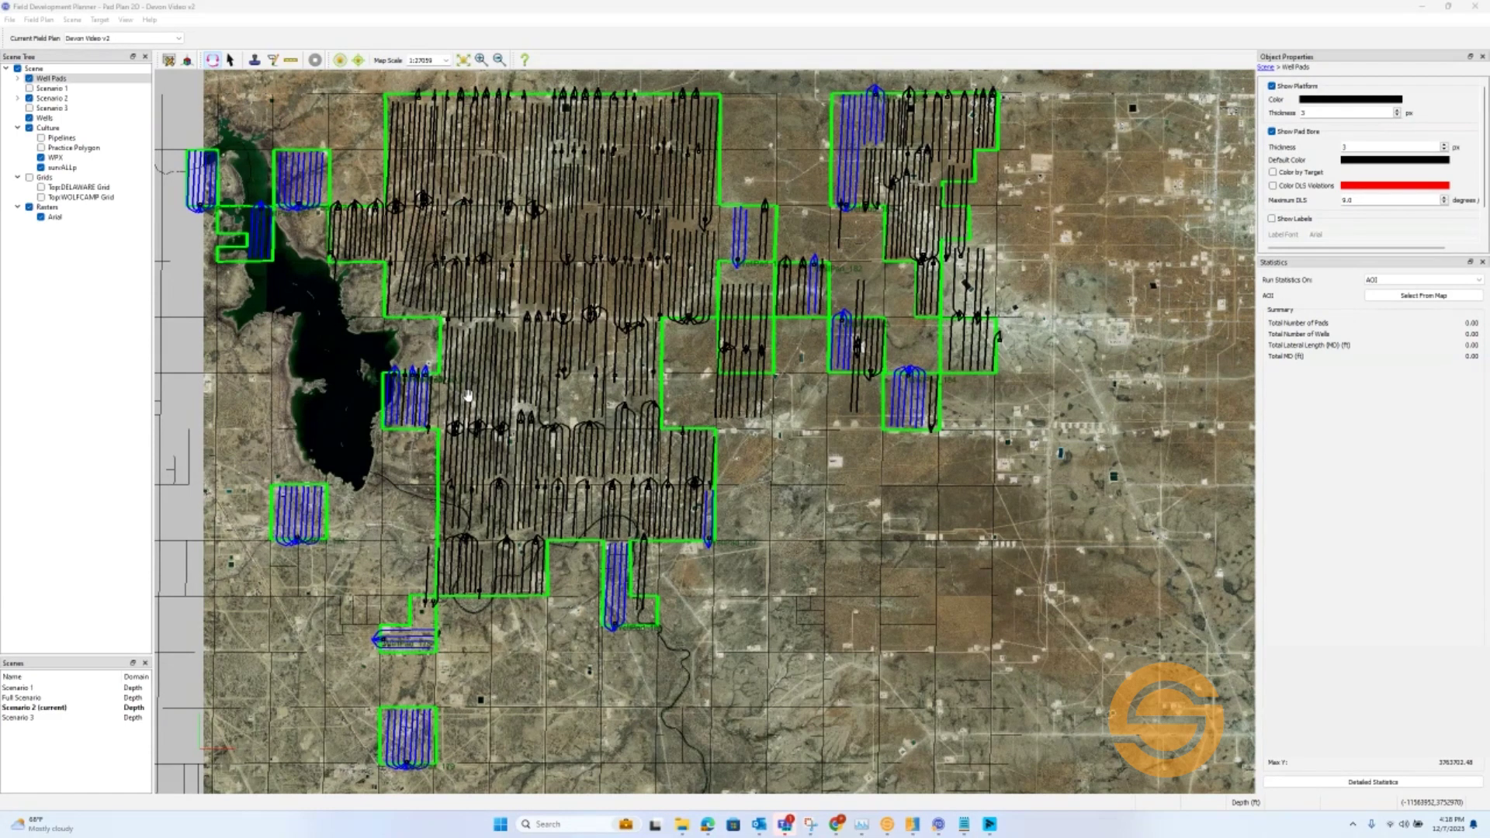
pyautogui.click(1423, 294)
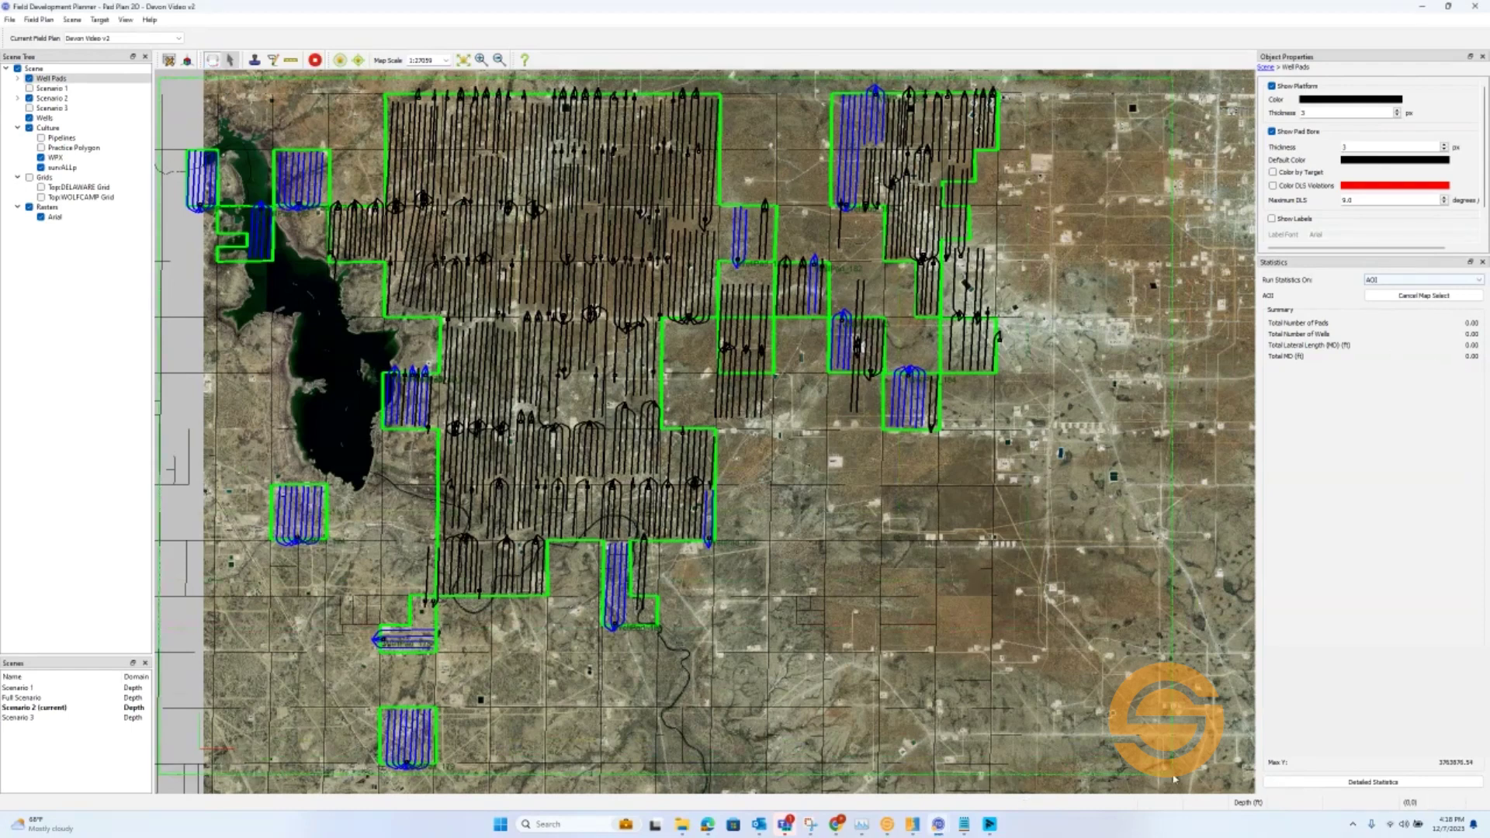
pyautogui.click(1156, 778)
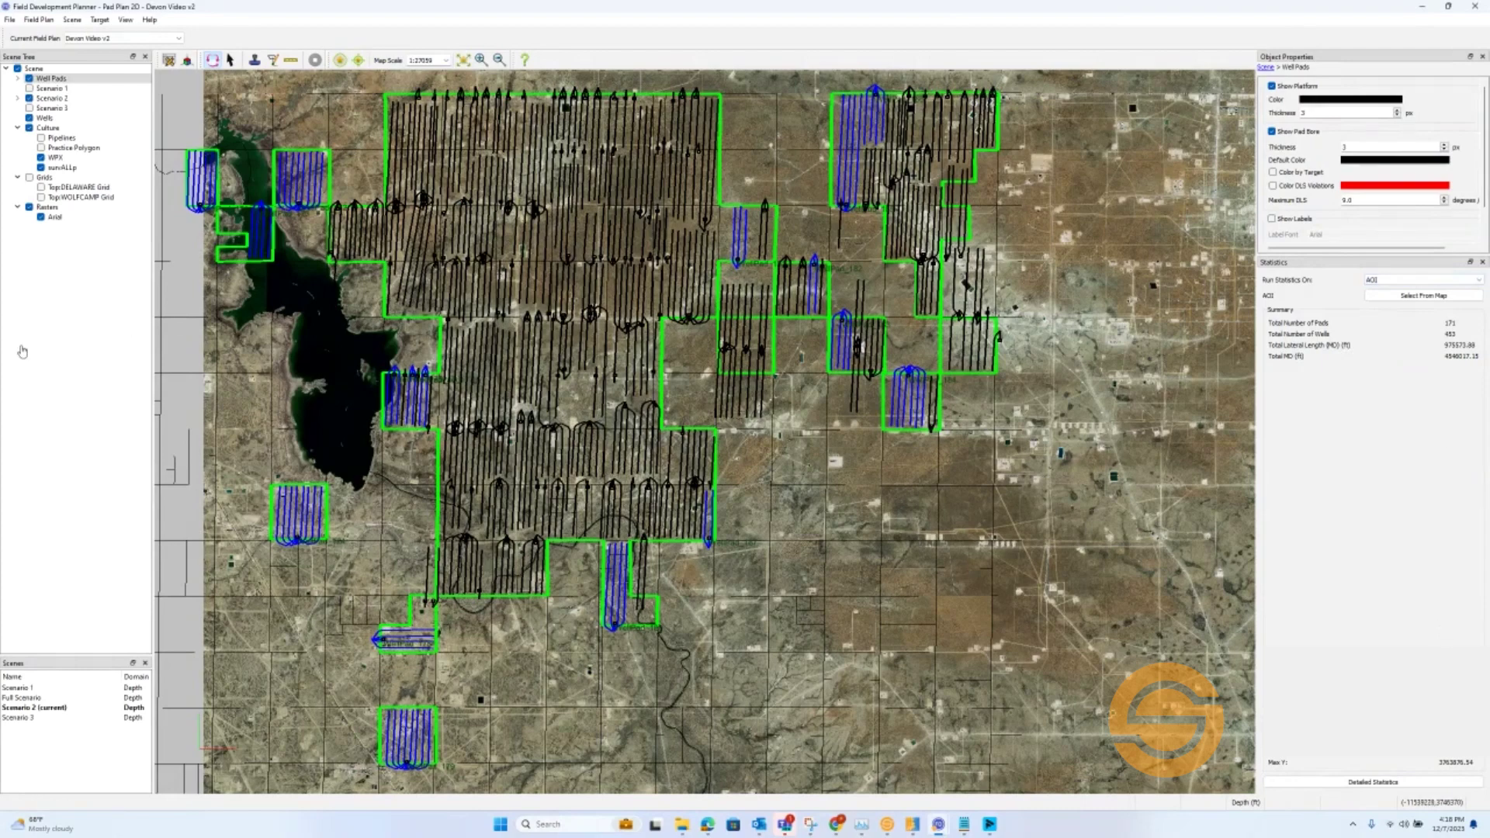
# Hide the rasters, then switch to the Scenario 3 scene and run AOI statistics on an area enclosing all pads
pyautogui.click(29, 207)
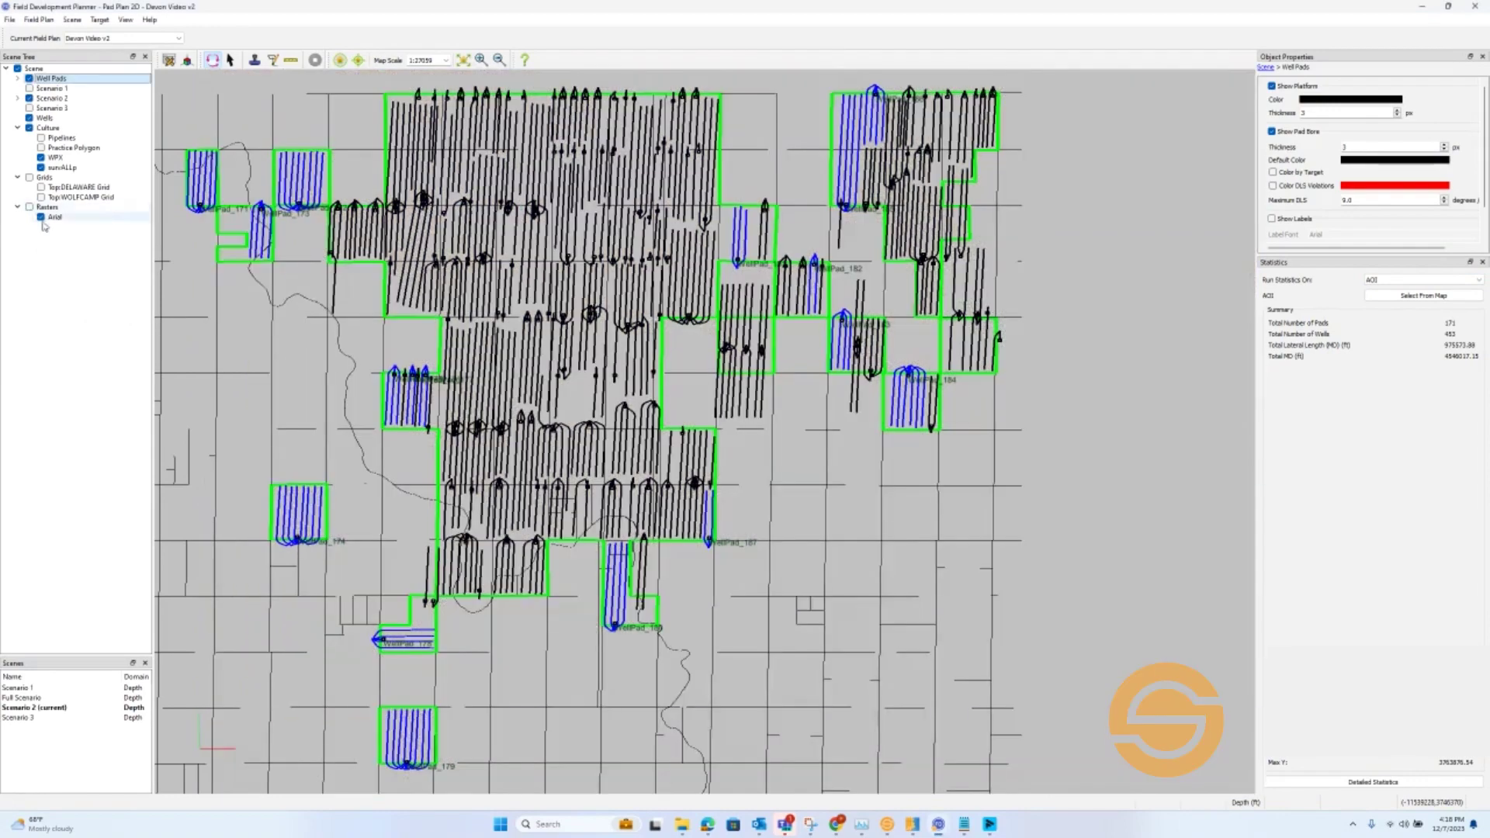
pyautogui.doubleClick(45, 720)
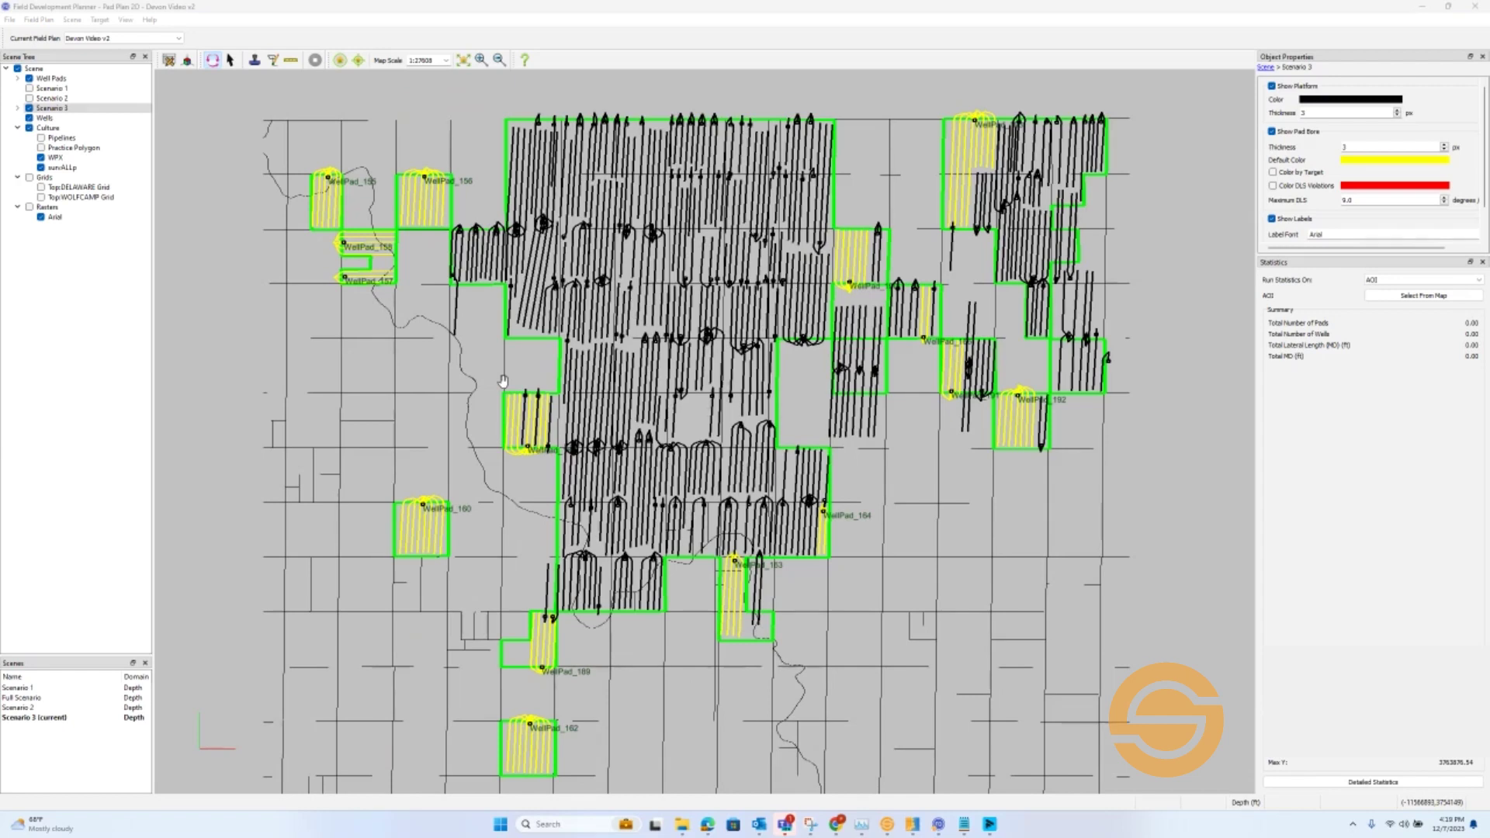
pyautogui.click(1389, 295)
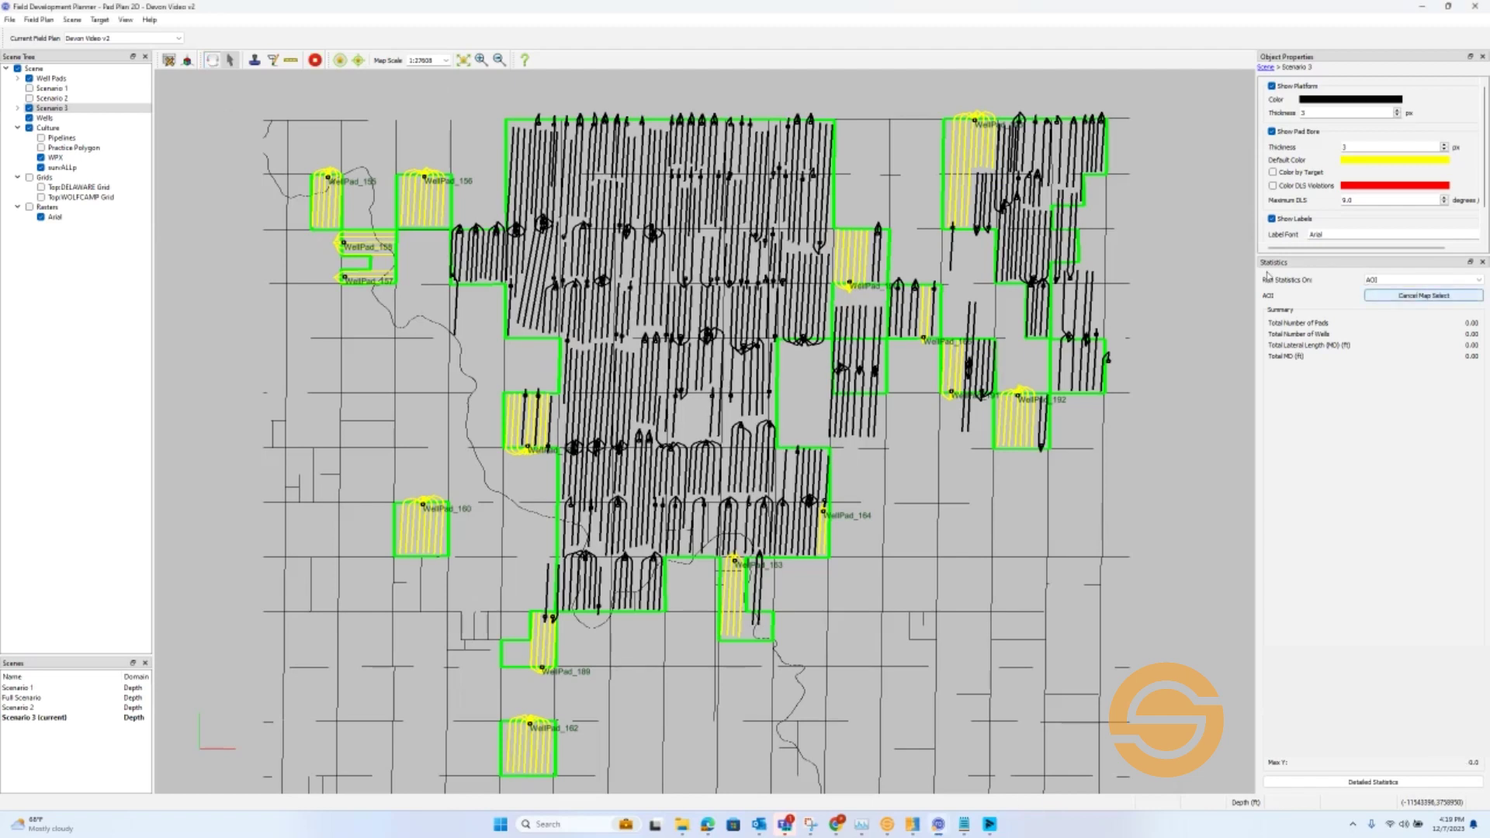
pyautogui.moveTo(233, 93); pyautogui.dragTo(1243, 795)
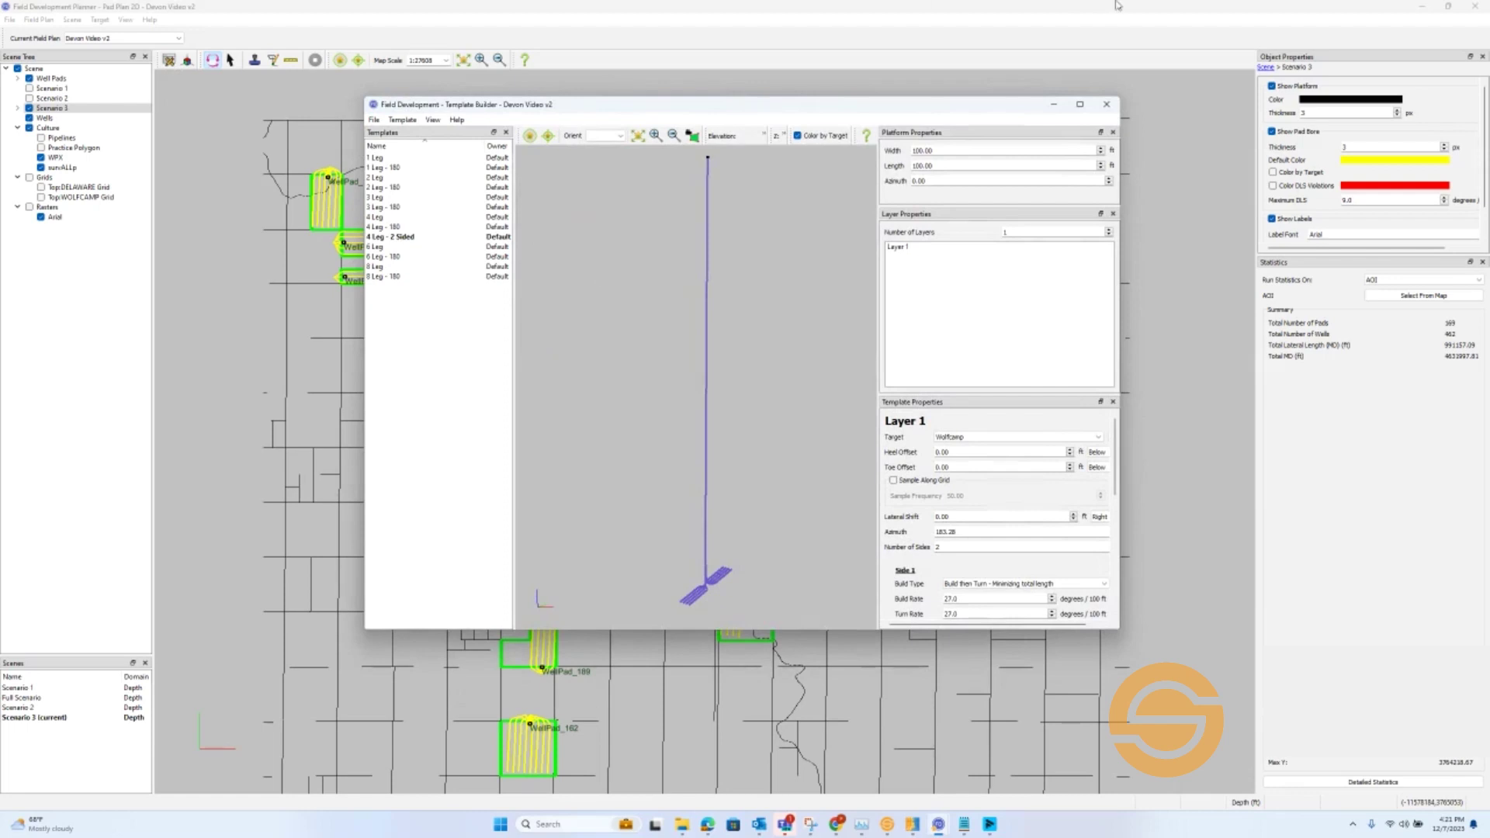
# Add a new well pad template with 2 layers and assign the Wolfcamp target to Layer 1
pyautogui.click(388, 121)
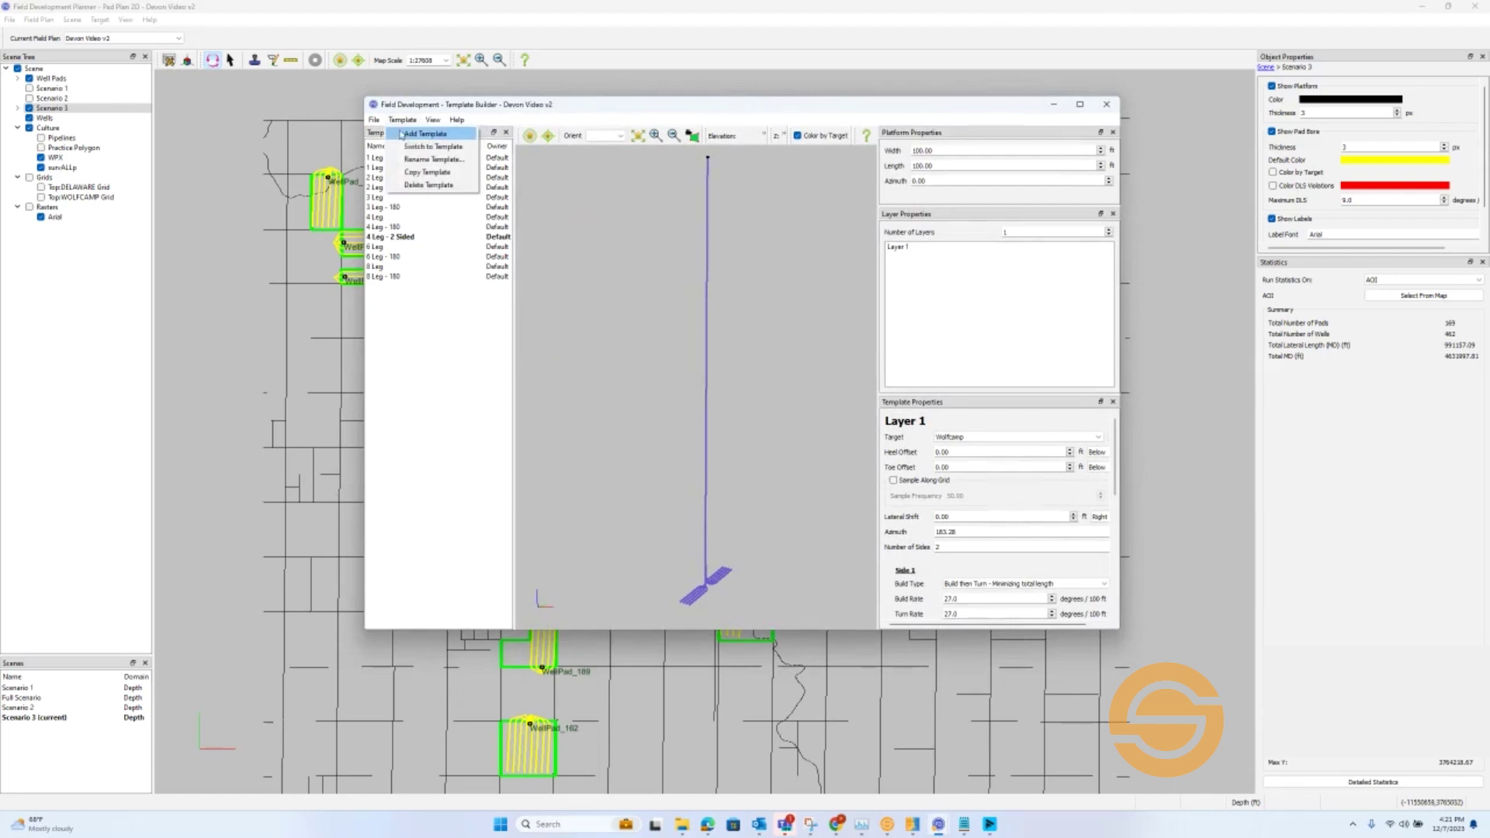
pyautogui.click(409, 146)
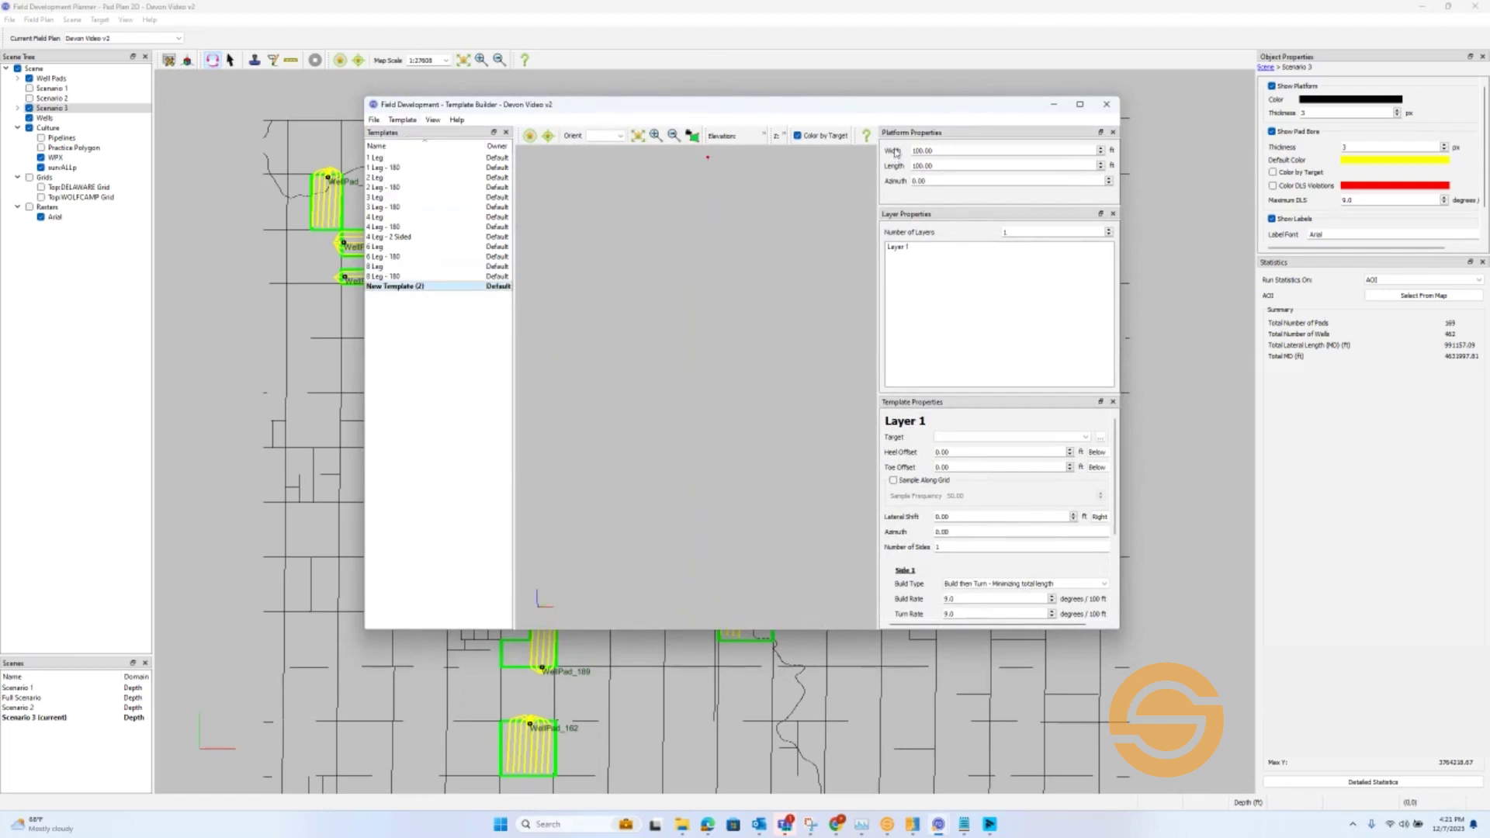
pyautogui.click(1109, 231)
pyautogui.scroll(-1, 890, 439)
pyautogui.scroll(1, 929, 490)
pyautogui.click(1008, 437)
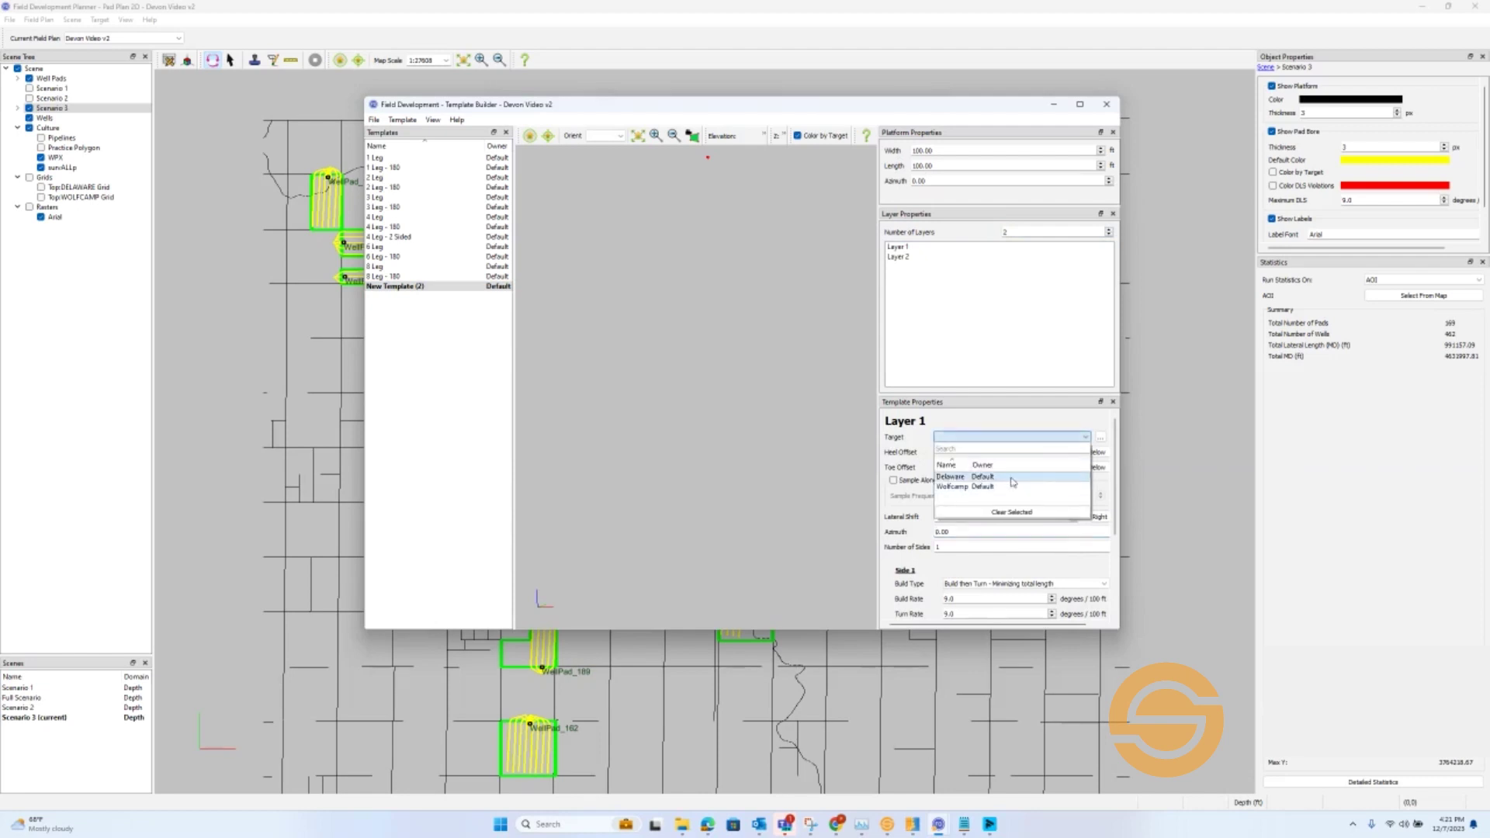
pyautogui.click(967, 488)
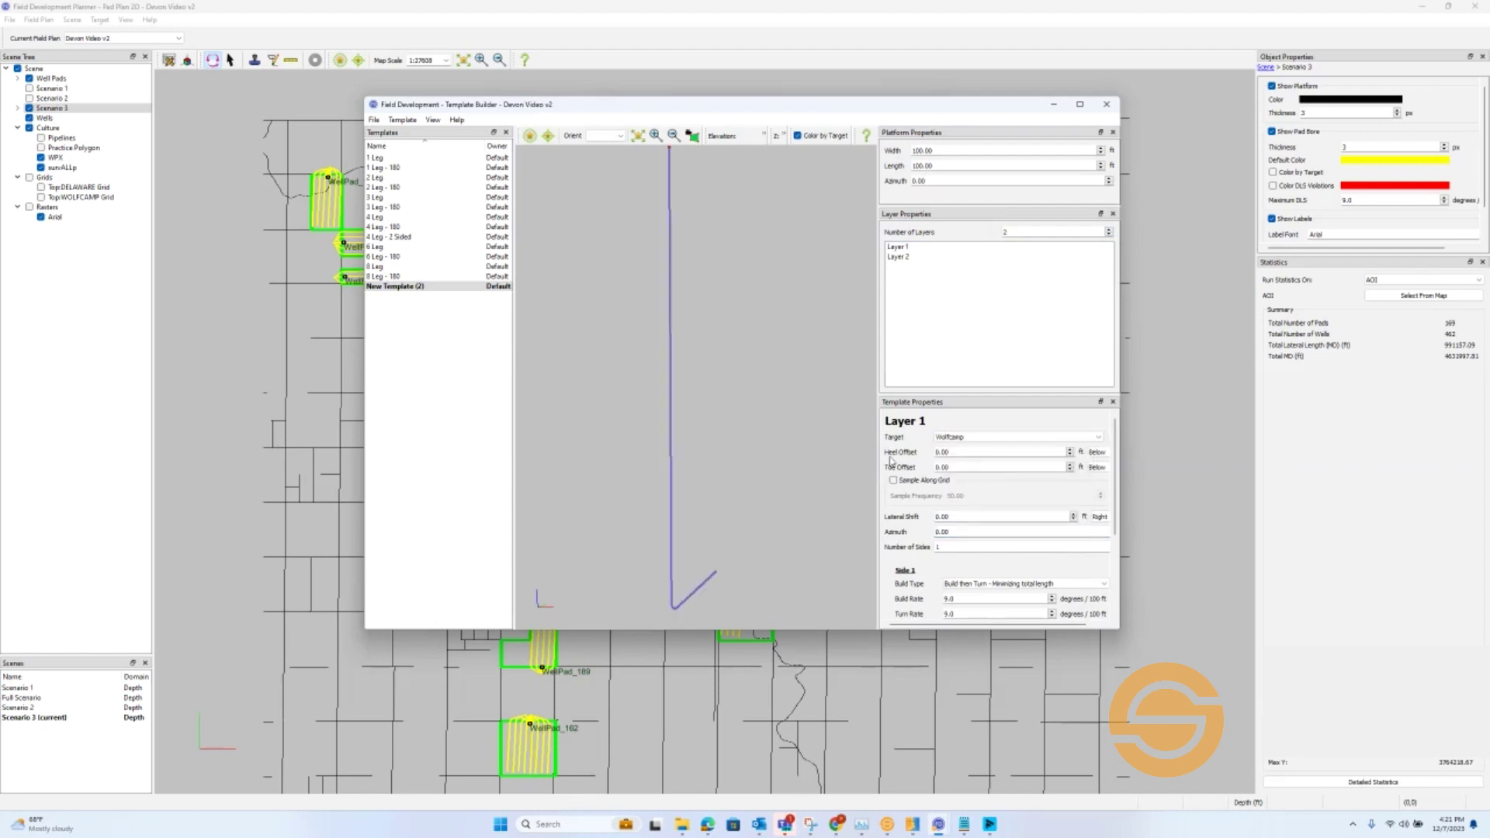
# Set Layer 1 of the new template to 2 sides and give Side 1 4 legs
pyautogui.moveTo(989, 631)
pyautogui.mouseDown()
pyautogui.moveTo(1009, 631)
pyautogui.moveTo(991, 631)
pyautogui.mouseUp()
pyautogui.scroll(-2, 1008, 543)
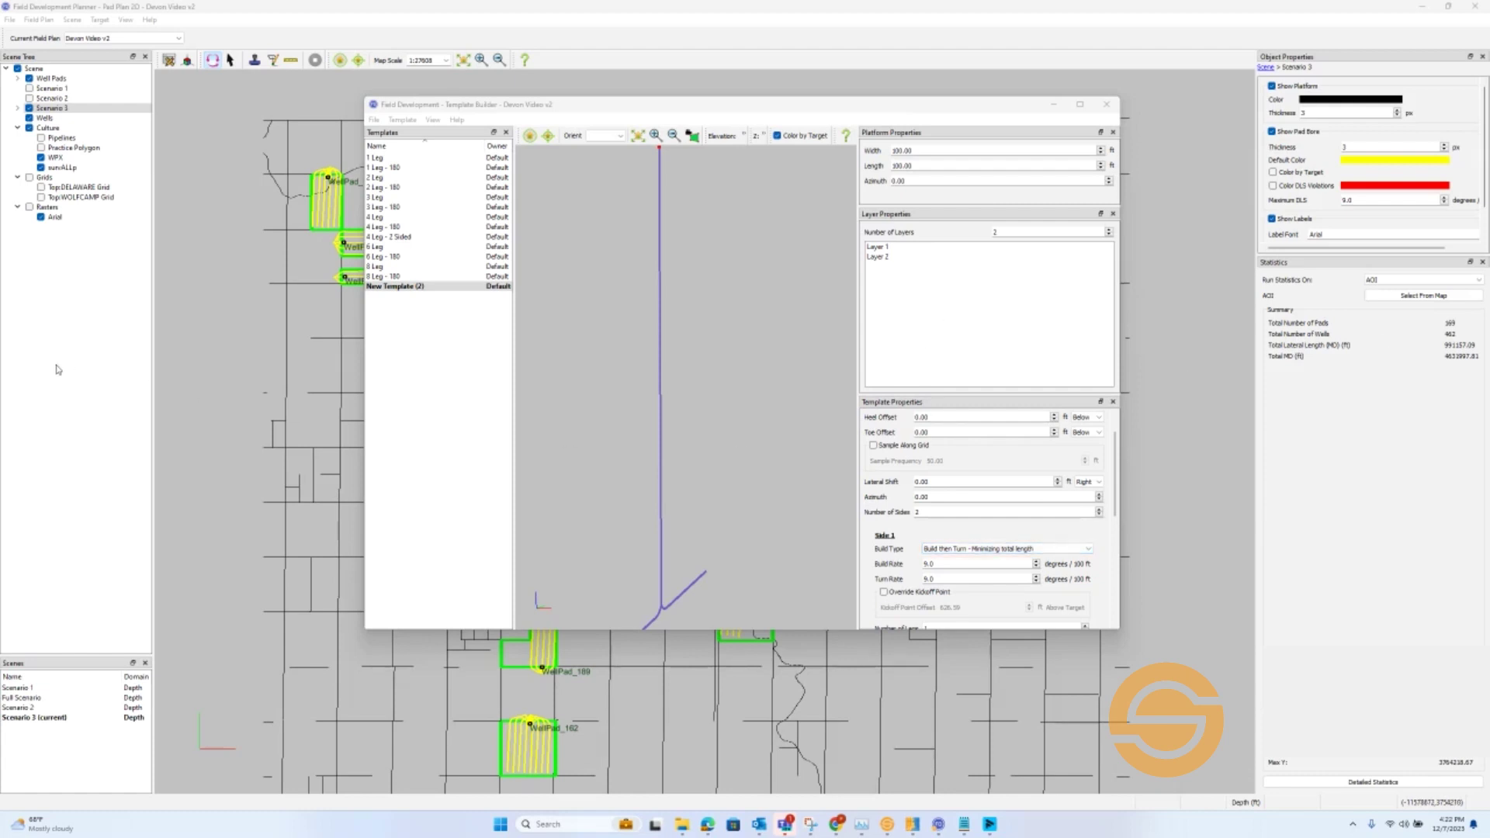
pyautogui.scroll(-1, 1028, 560)
pyautogui.click(1086, 557)
pyautogui.click(1085, 556)
pyautogui.click(1086, 556)
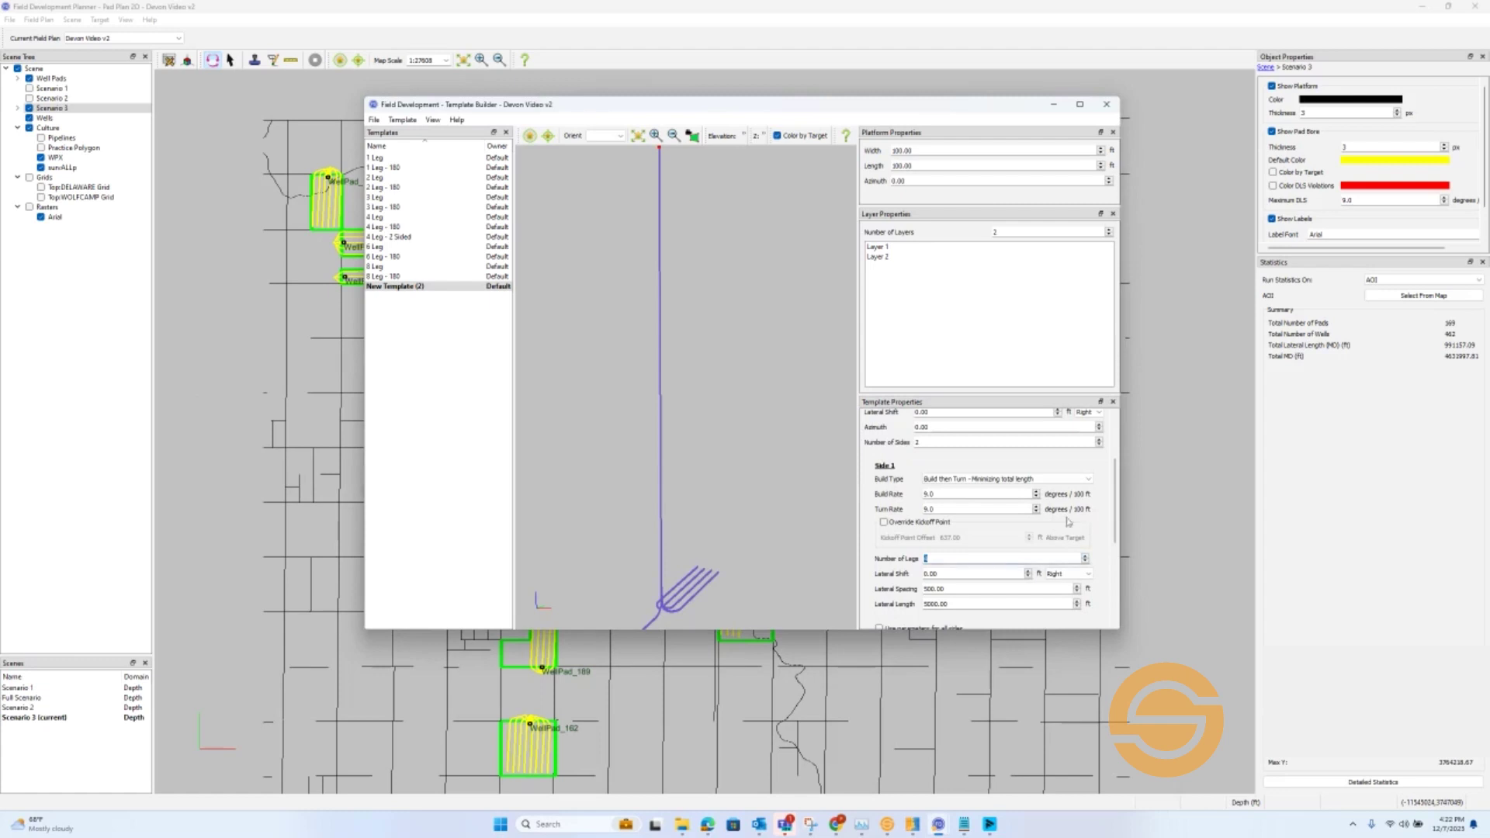
pyautogui.scroll(-1, 1009, 574)
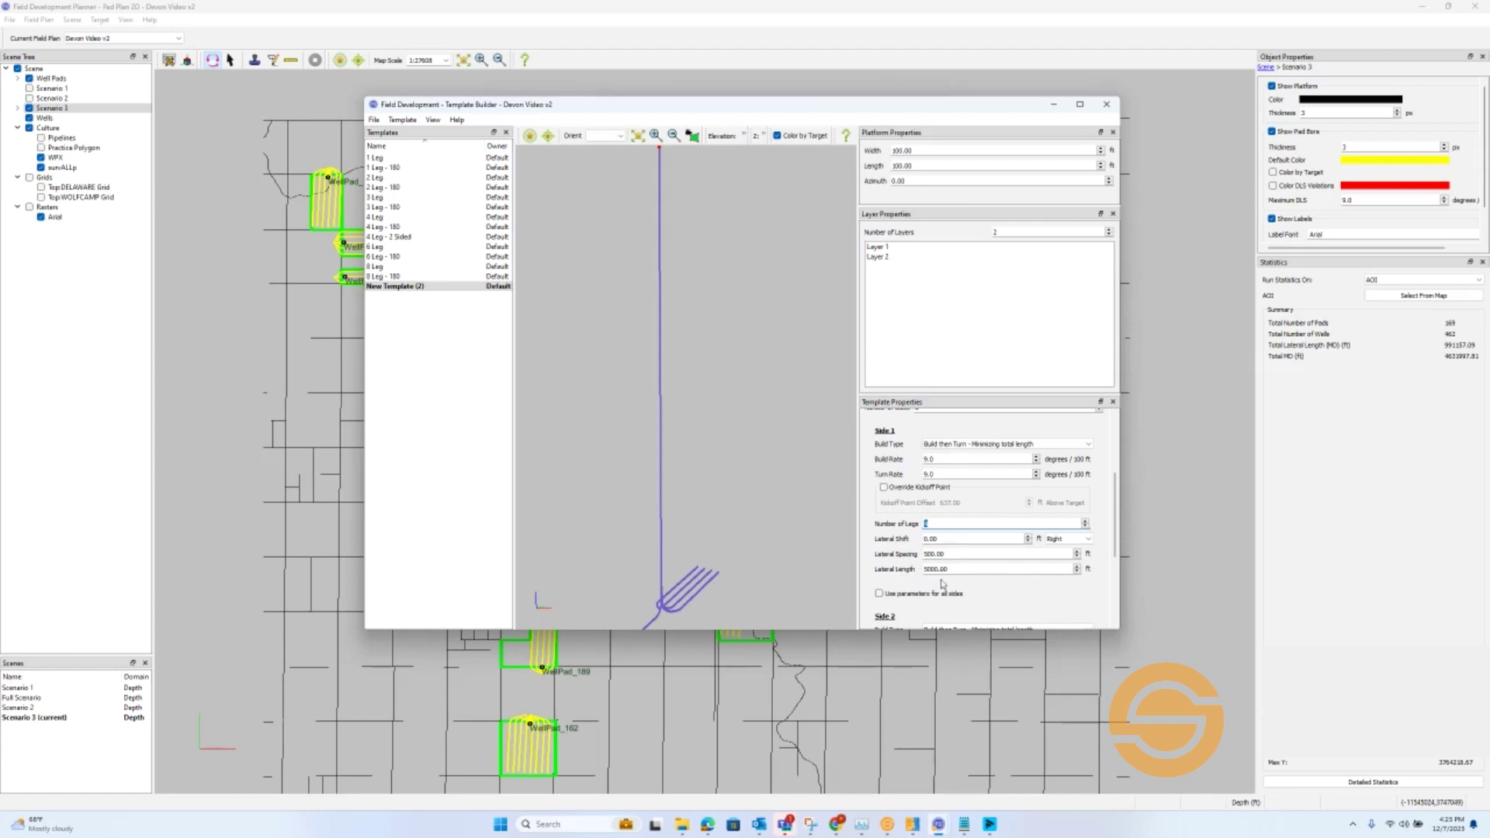
pyautogui.scroll(-1, 942, 584)
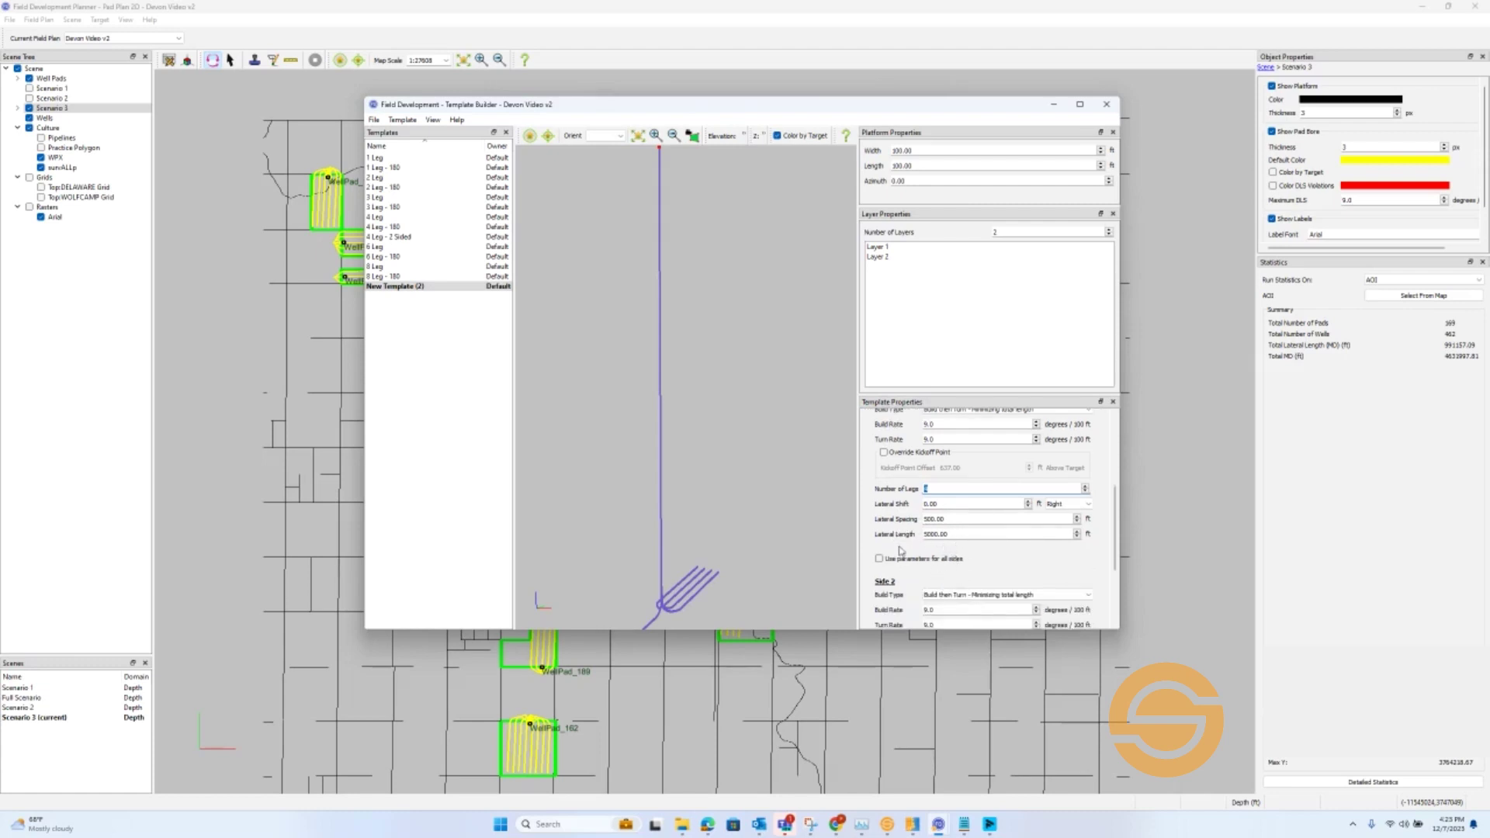
pyautogui.write('4')
pyautogui.click(259, 337)
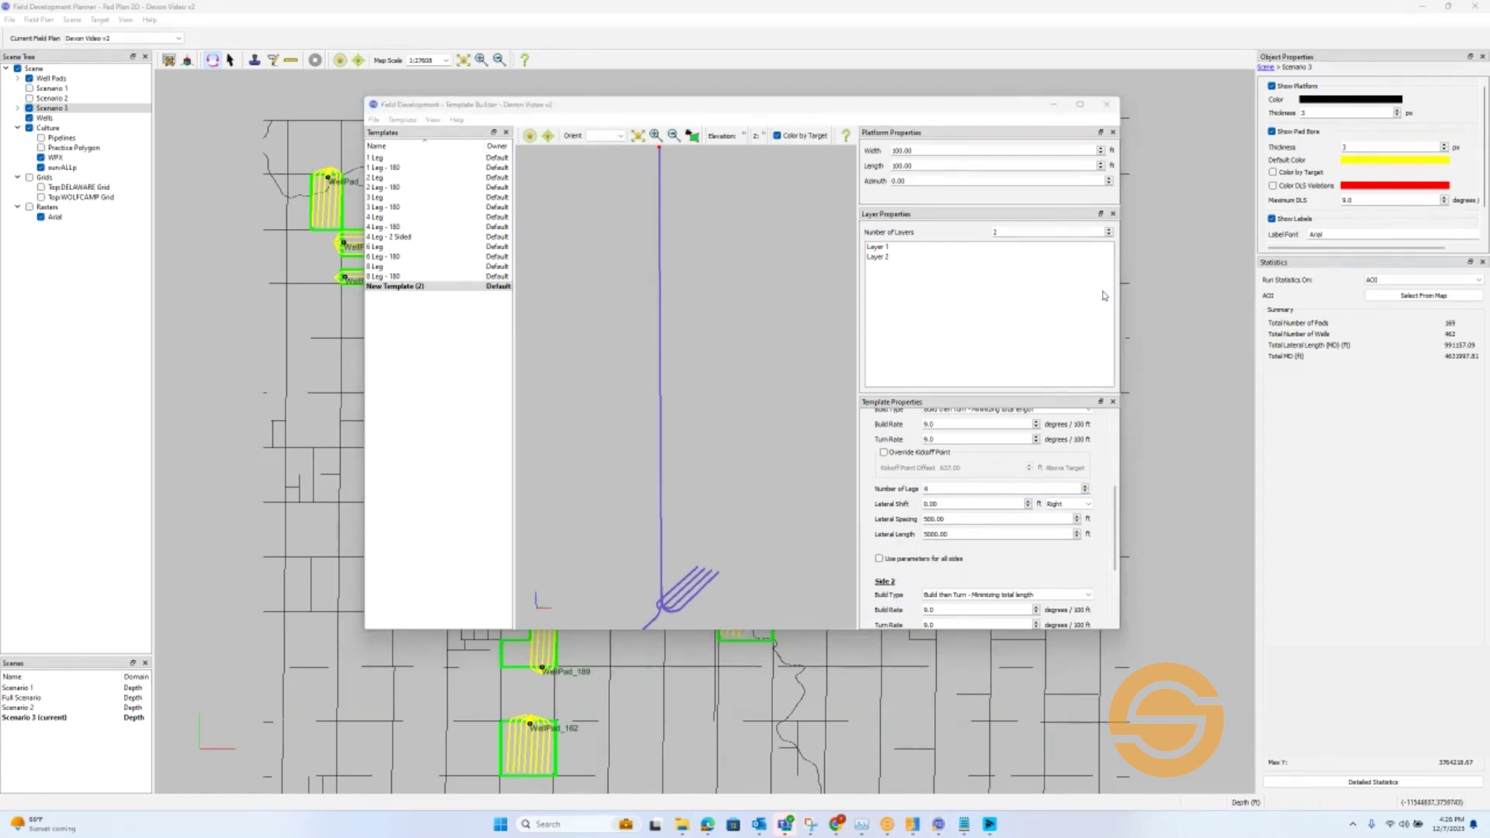
# Open the field plan in the 3D view and inspect the Scenario 3 wells above the Wolfcamp grid from several angles
pyautogui.click(187, 60)
pyautogui.moveTo(651, 497); pyautogui.dragTo(597, 435)
pyautogui.moveTo(789, 665); pyautogui.dragTo(702, 562)
pyautogui.moveTo(742, 497); pyautogui.dragTo(876, 571)
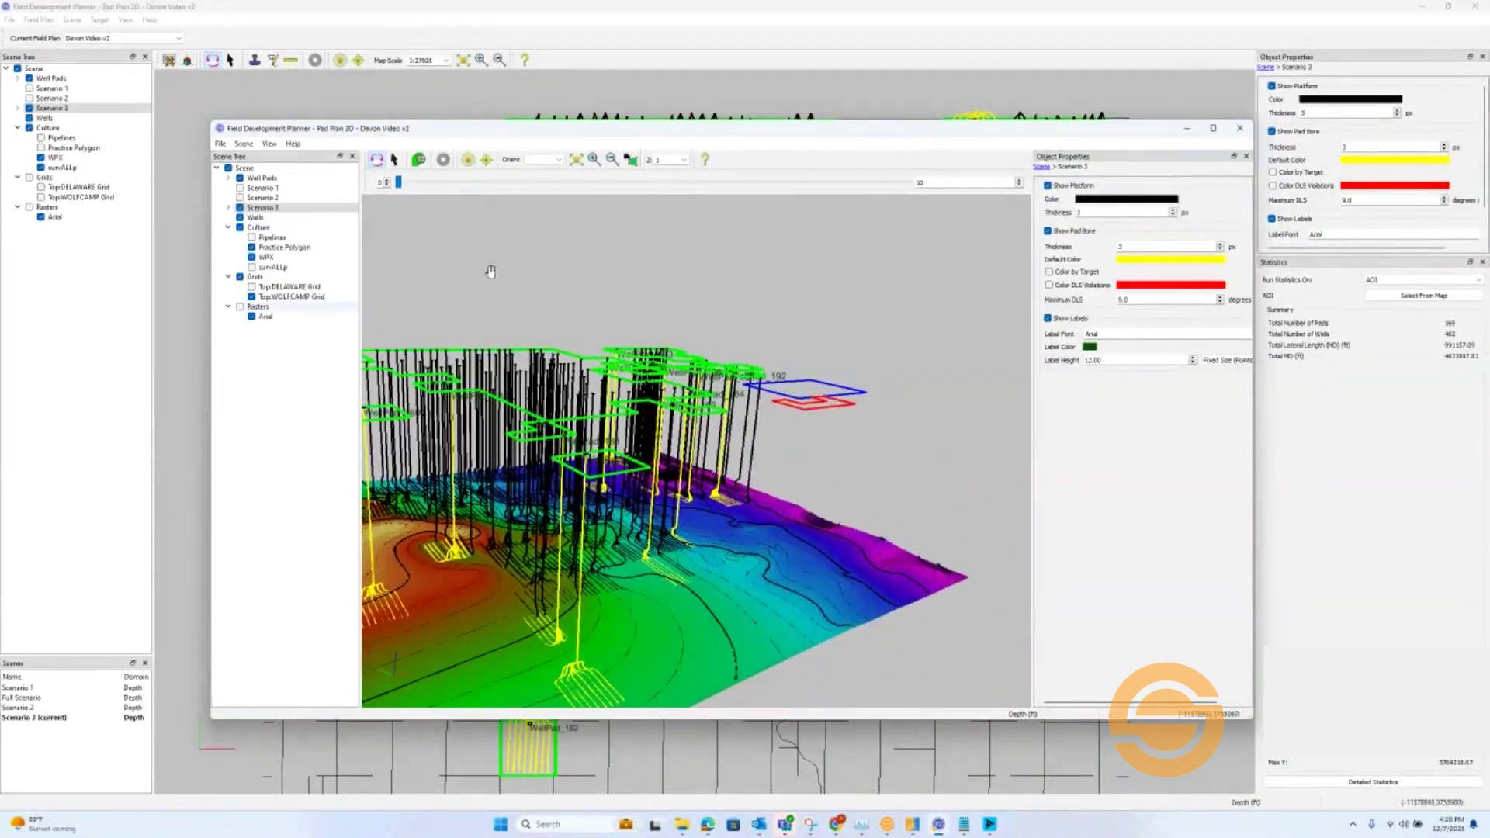
pyautogui.click(1187, 128)
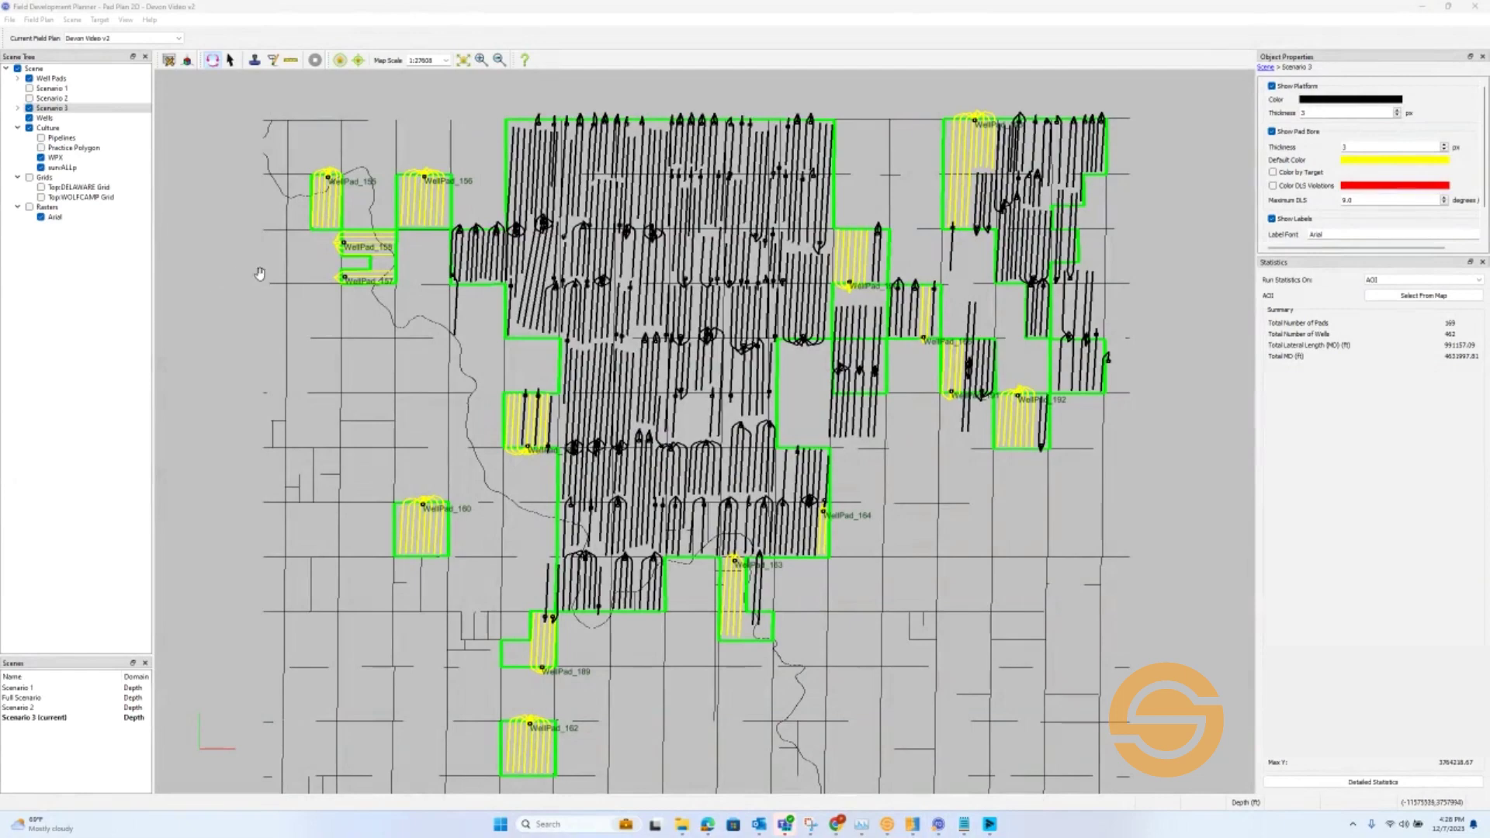
# Display the Practice Polygon culture on the map
pyautogui.click(41, 148)
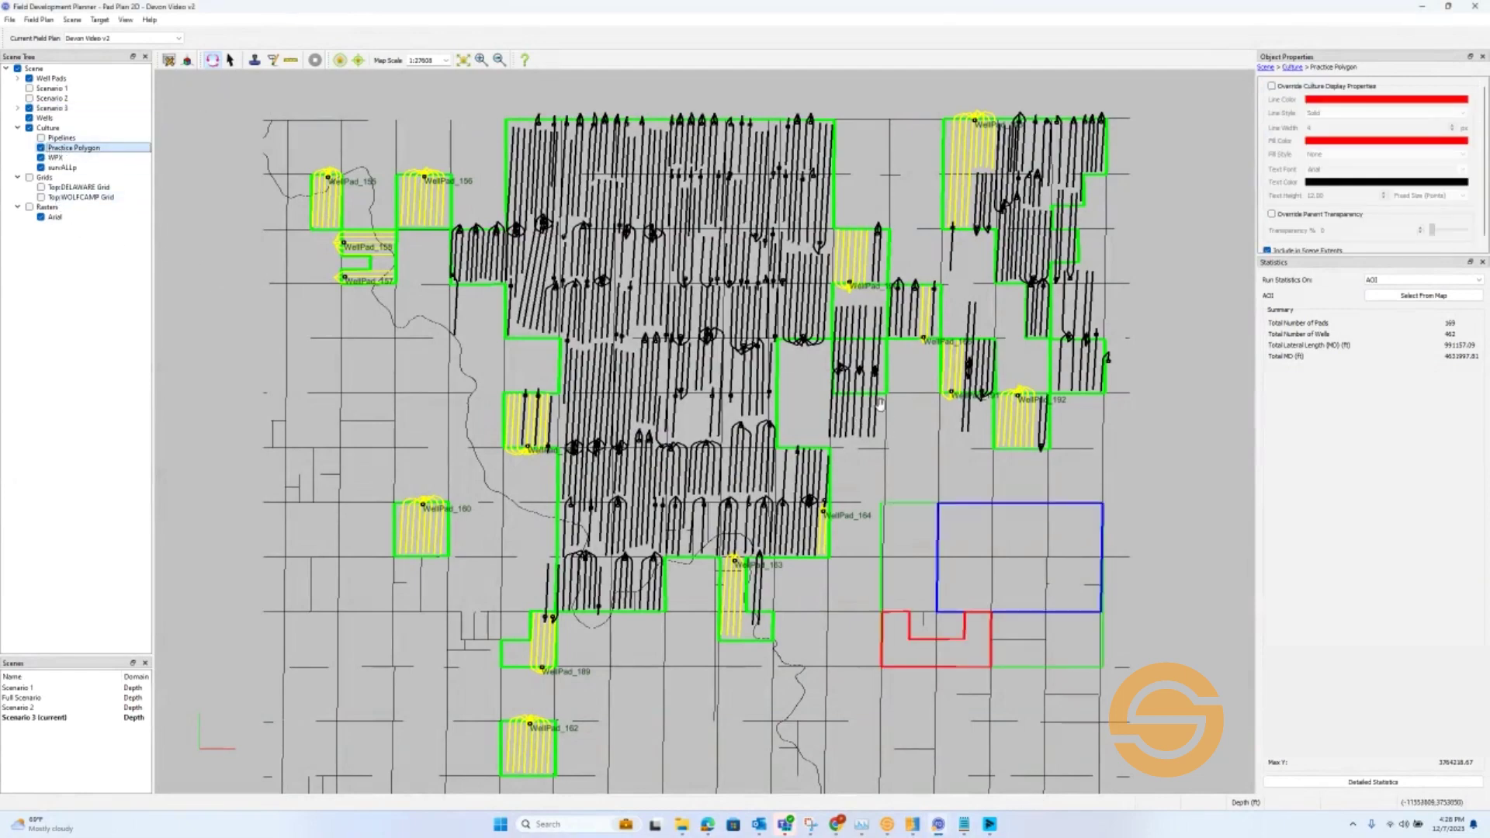
pyautogui.moveTo(1031, 552); pyautogui.dragTo(924, 485)
pyautogui.scroll(3, 931, 504)
pyautogui.moveTo(982, 568); pyautogui.dragTo(753, 425)
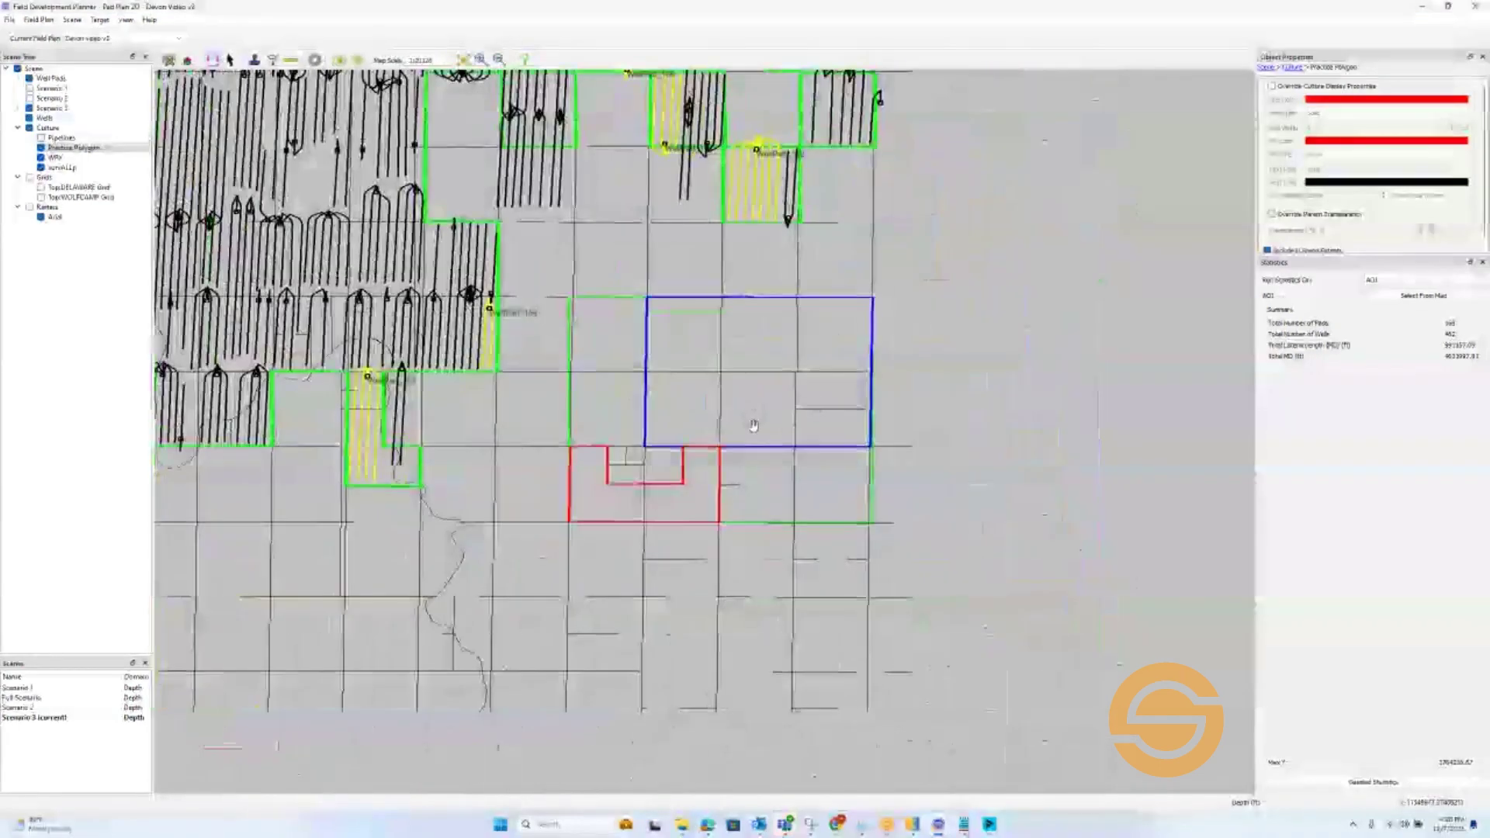
pyautogui.scroll(3, 754, 425)
# Stamp six 4 Leg well pads in a row inside the blue polygon's top edge and one in the red polygon's upper-right arm
pyautogui.click(256, 63)
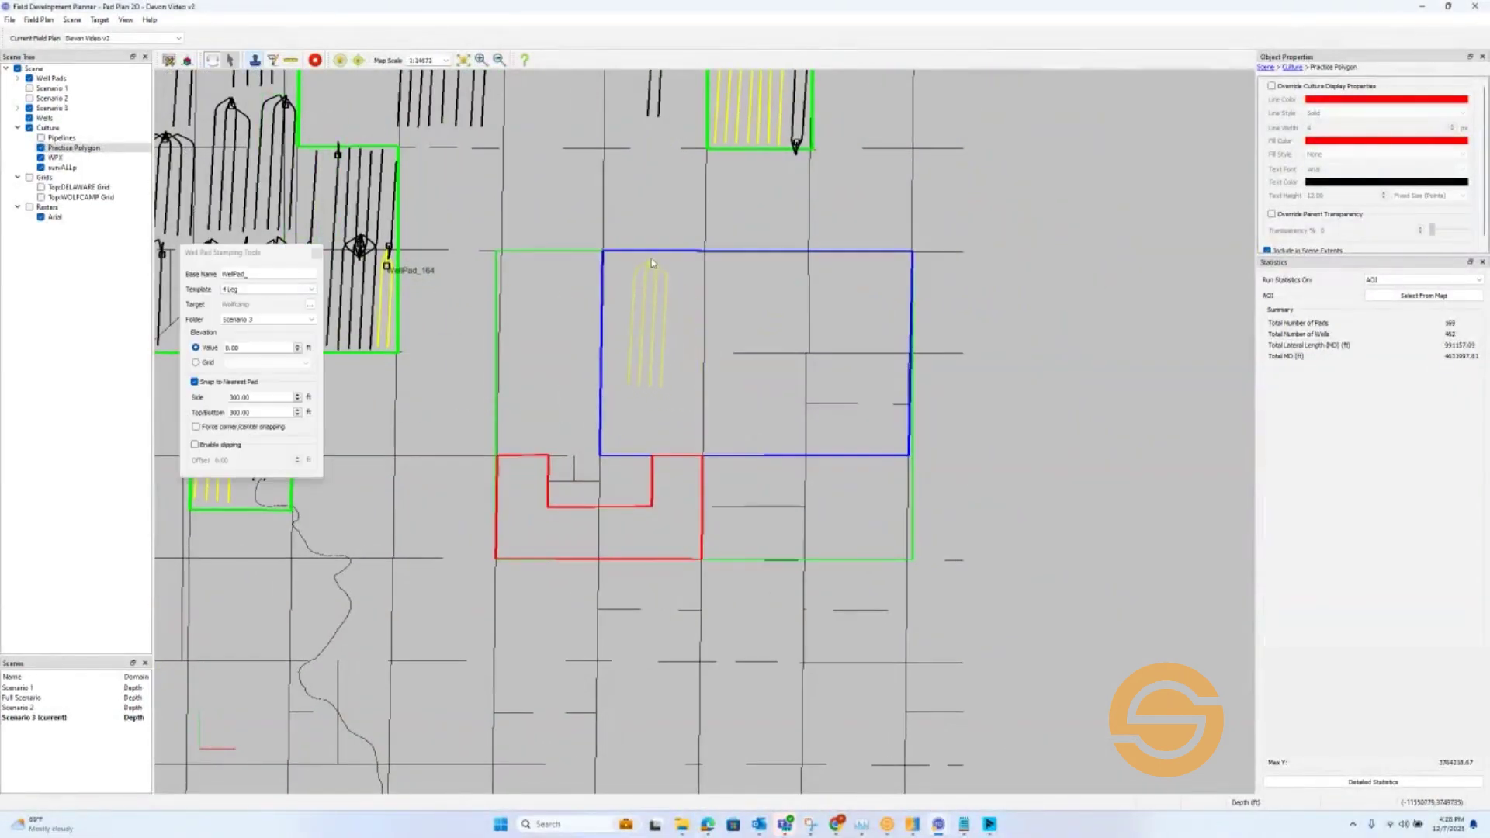
pyautogui.click(636, 262)
pyautogui.click(673, 262)
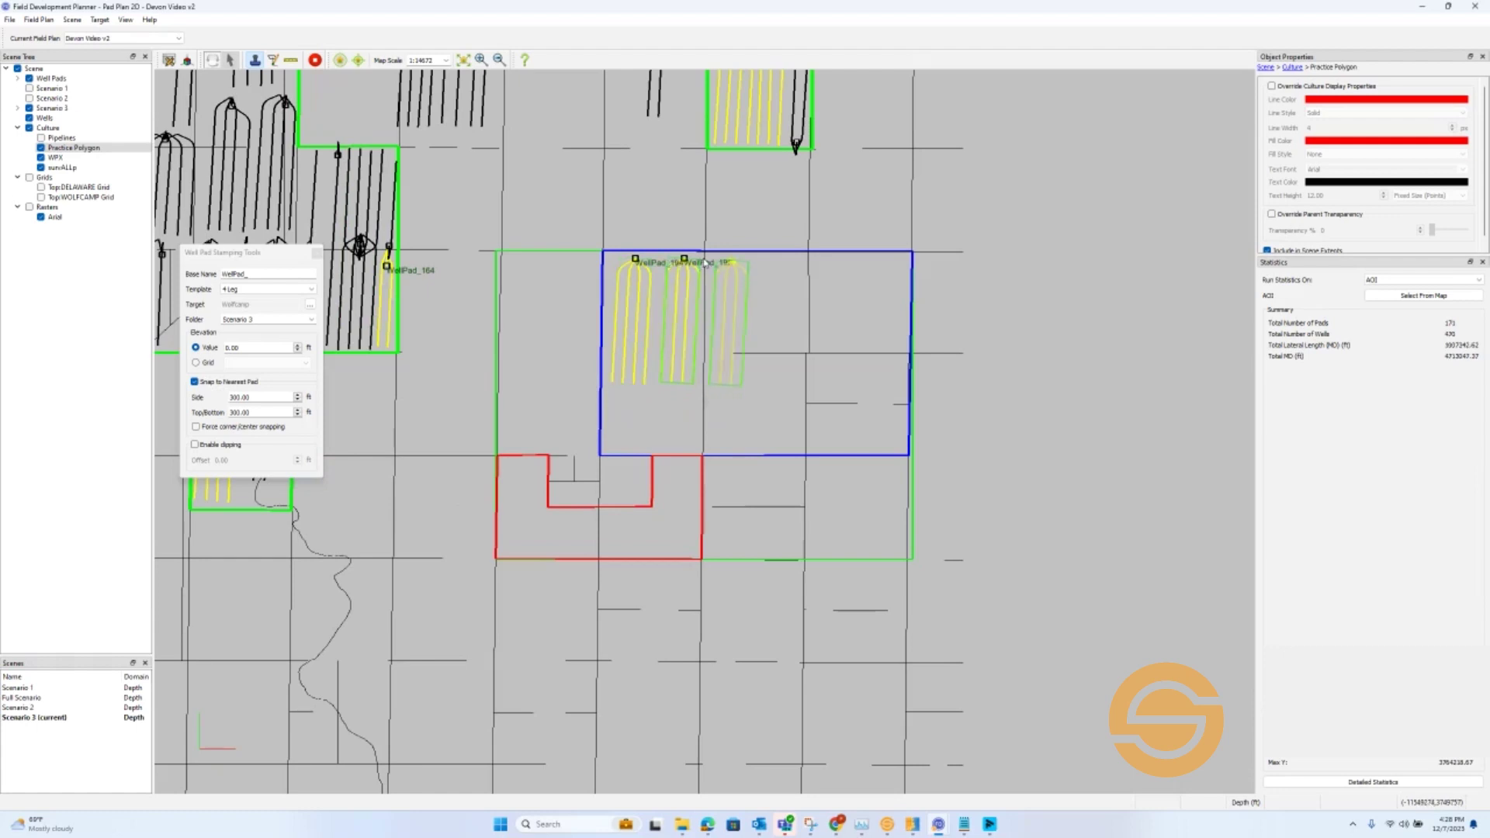
pyautogui.click(722, 262)
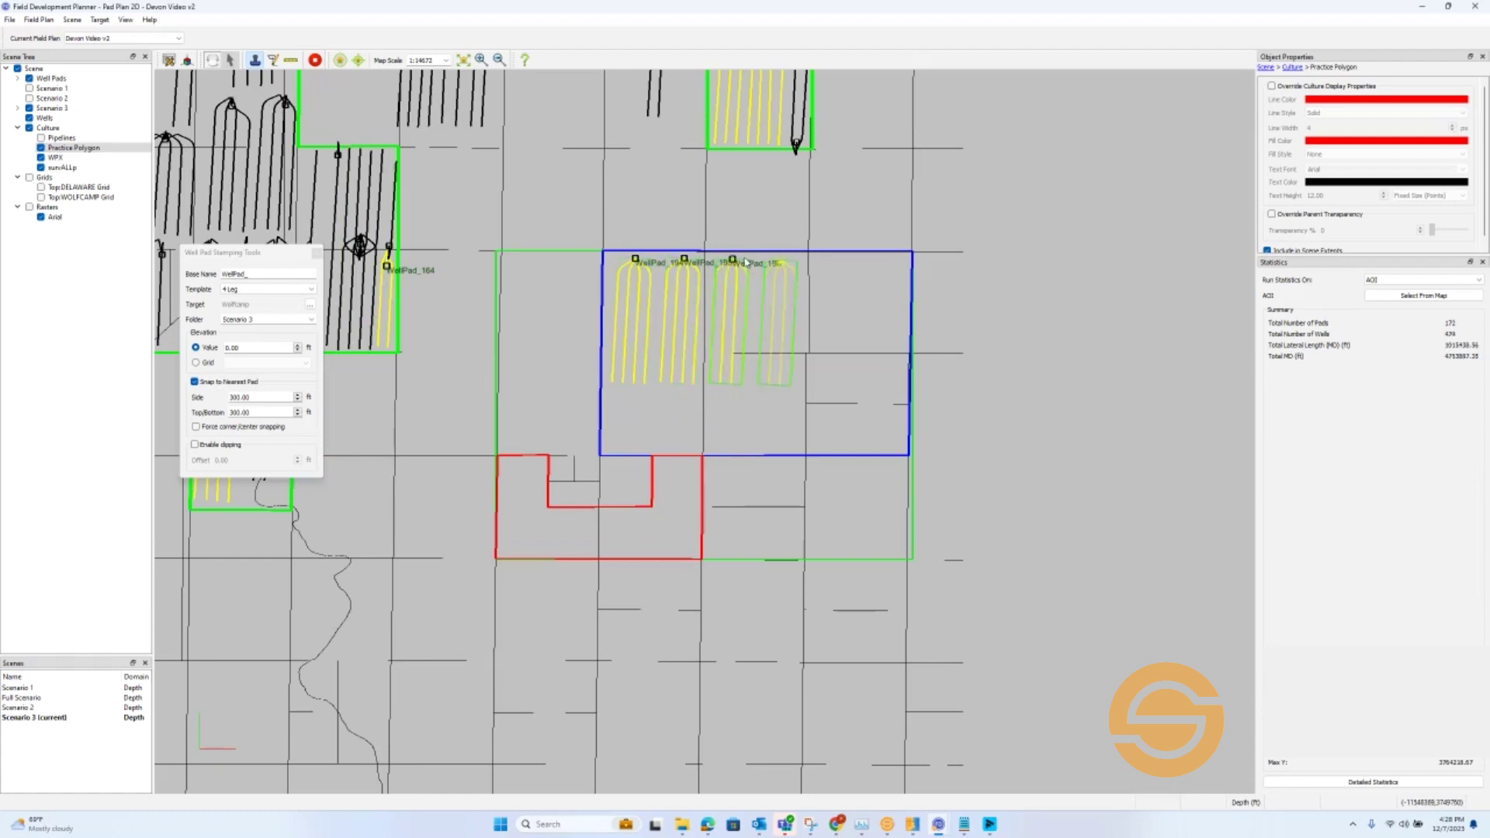
pyautogui.click(772, 261)
pyautogui.click(821, 262)
pyautogui.click(859, 262)
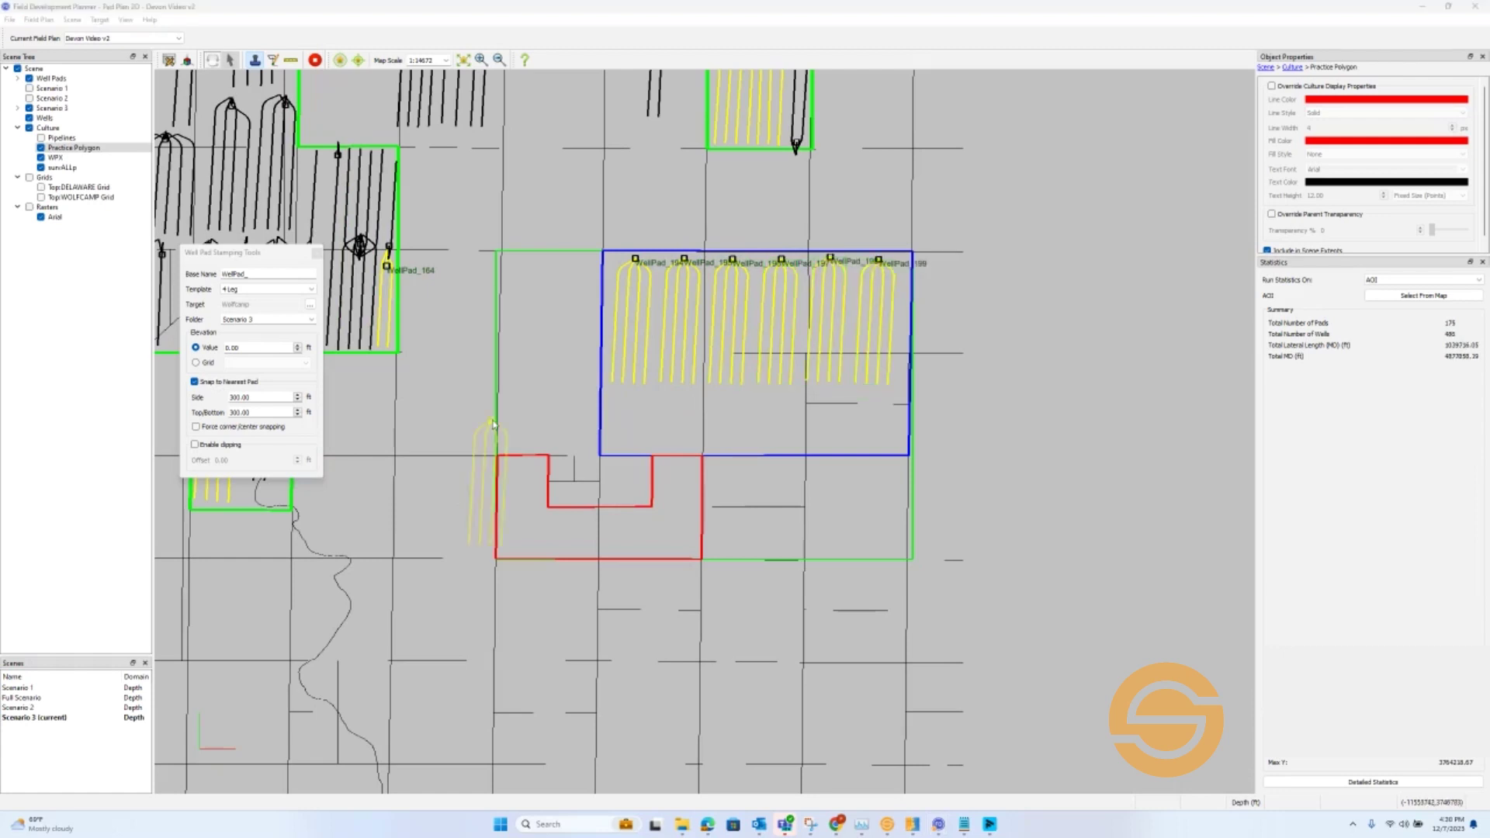
pyautogui.click(679, 461)
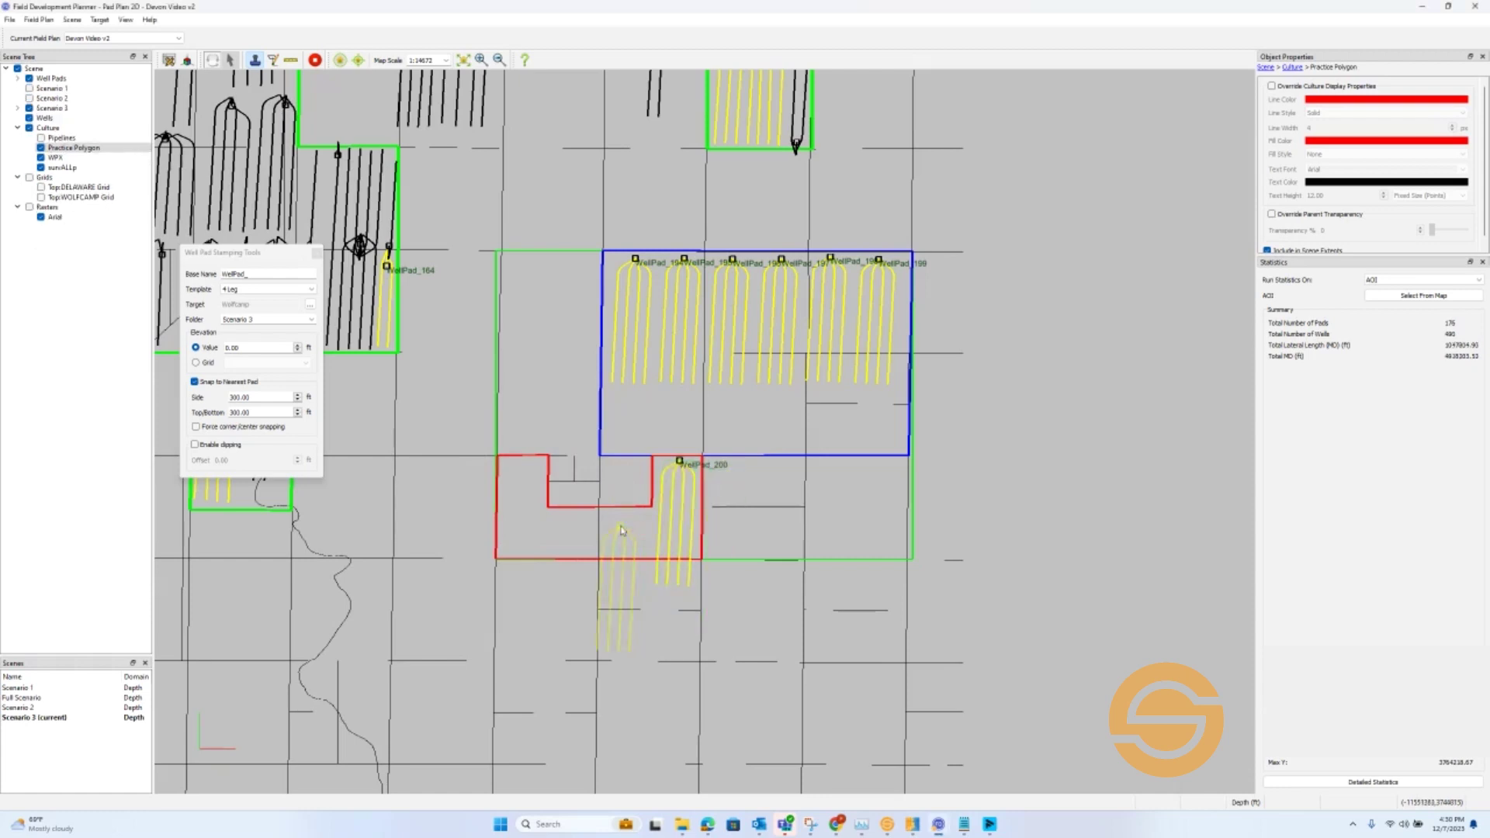
pyautogui.click(317, 255)
# Edit Leg 1 of WellPad_200 and shorten its toe to the red polygon's lower edge
pyautogui.click(17, 115)
pyautogui.click(17, 109)
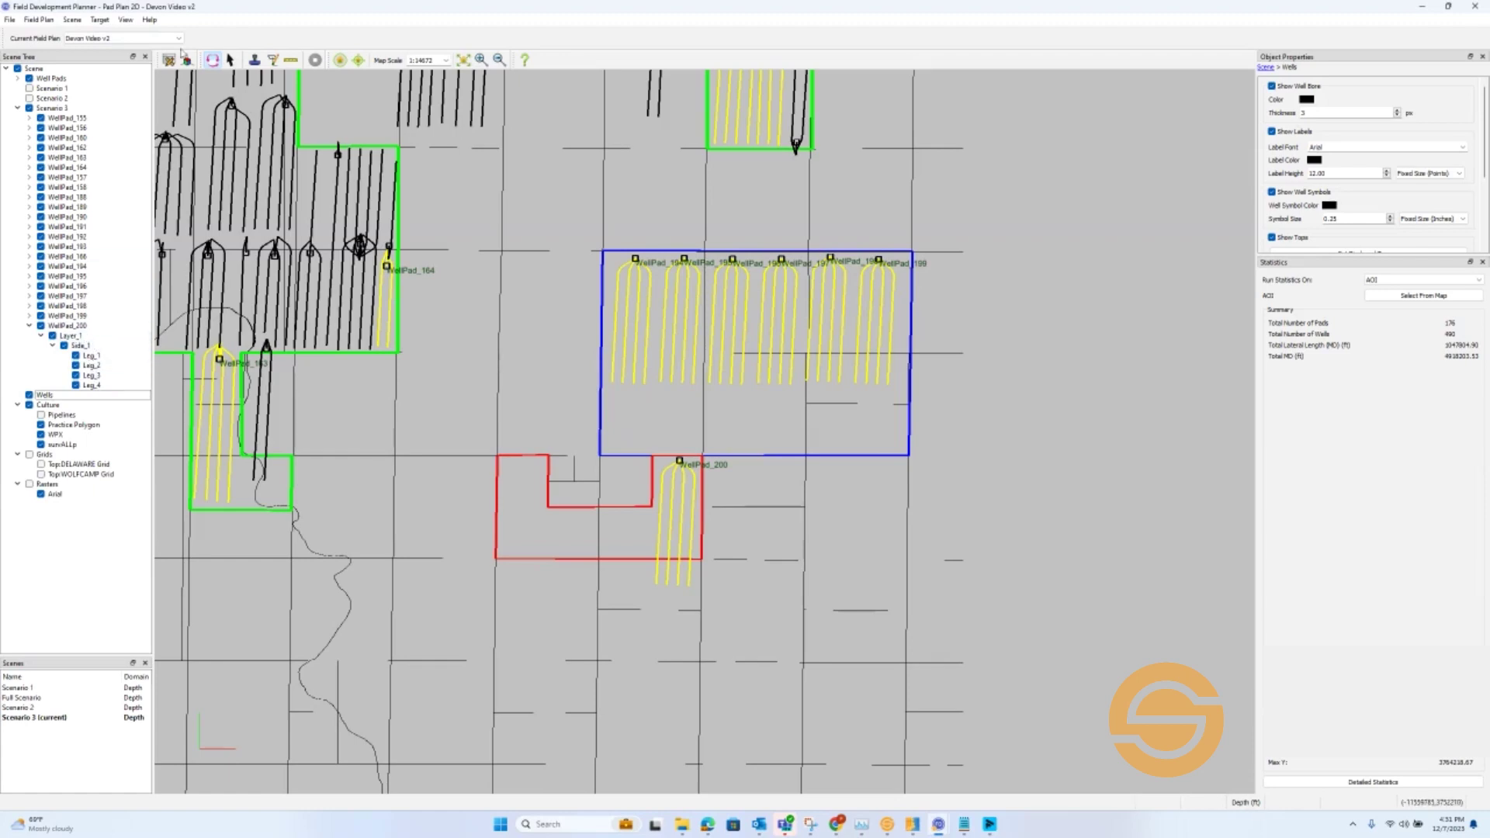
pyautogui.click(273, 60)
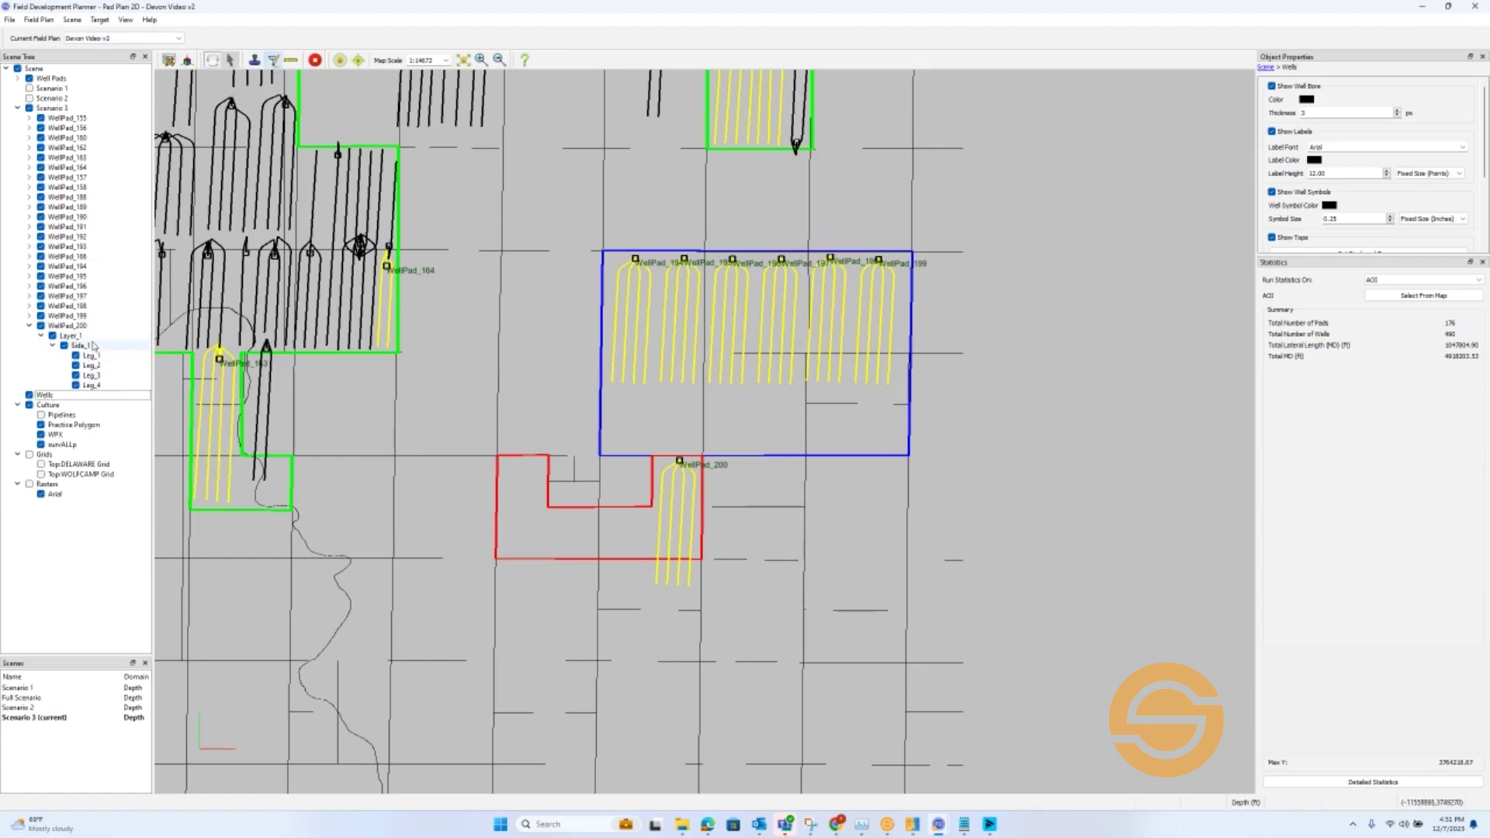
pyautogui.click(696, 479)
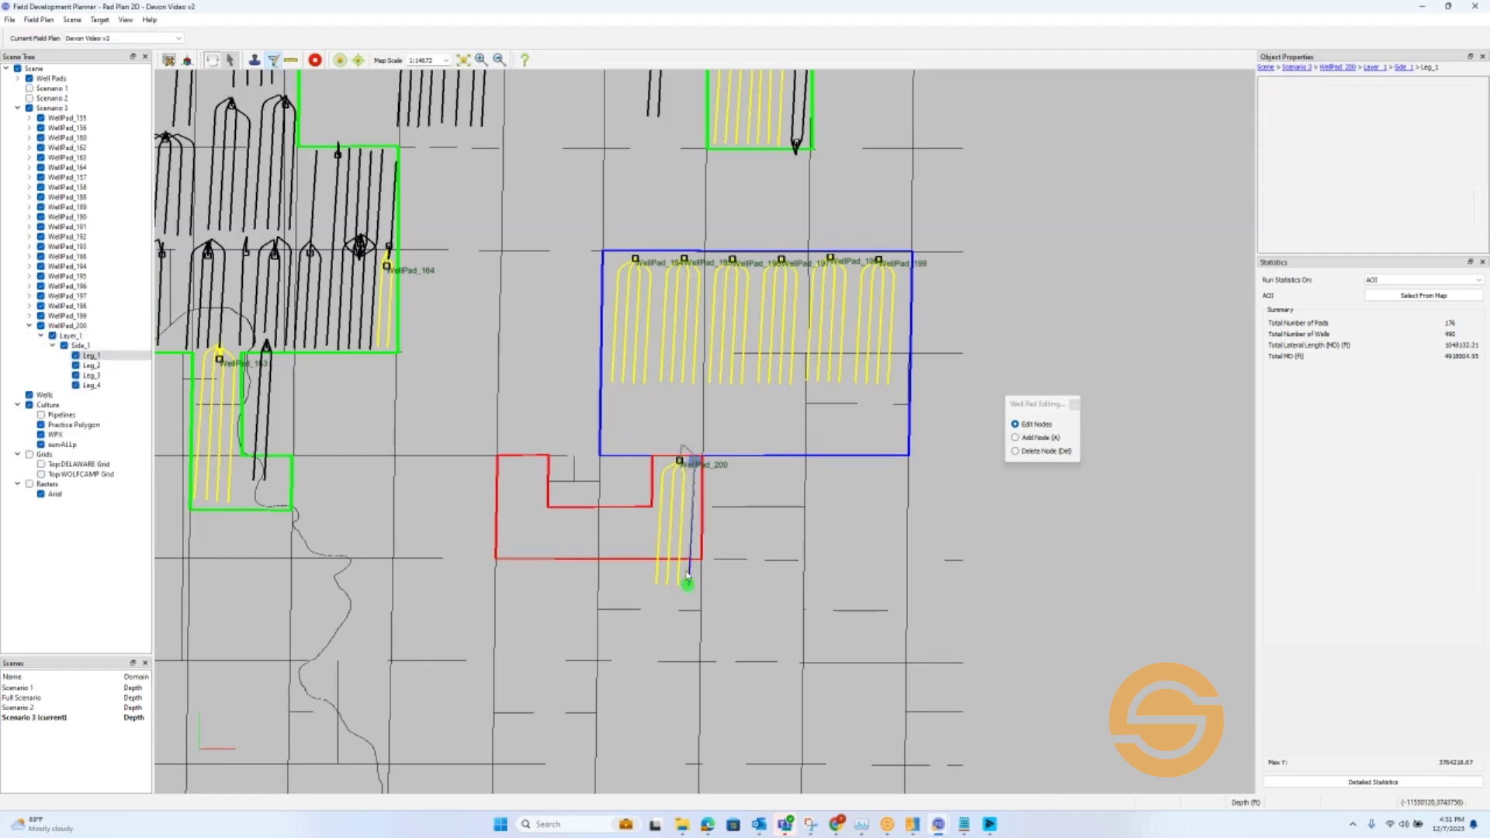
pyautogui.click(691, 560)
# Adjust the heel and toe nodes of WellPad_200's Legs 2, 3 and 4 so each ends at the red polygon's lower edge
pyautogui.click(685, 473)
pyautogui.click(685, 469)
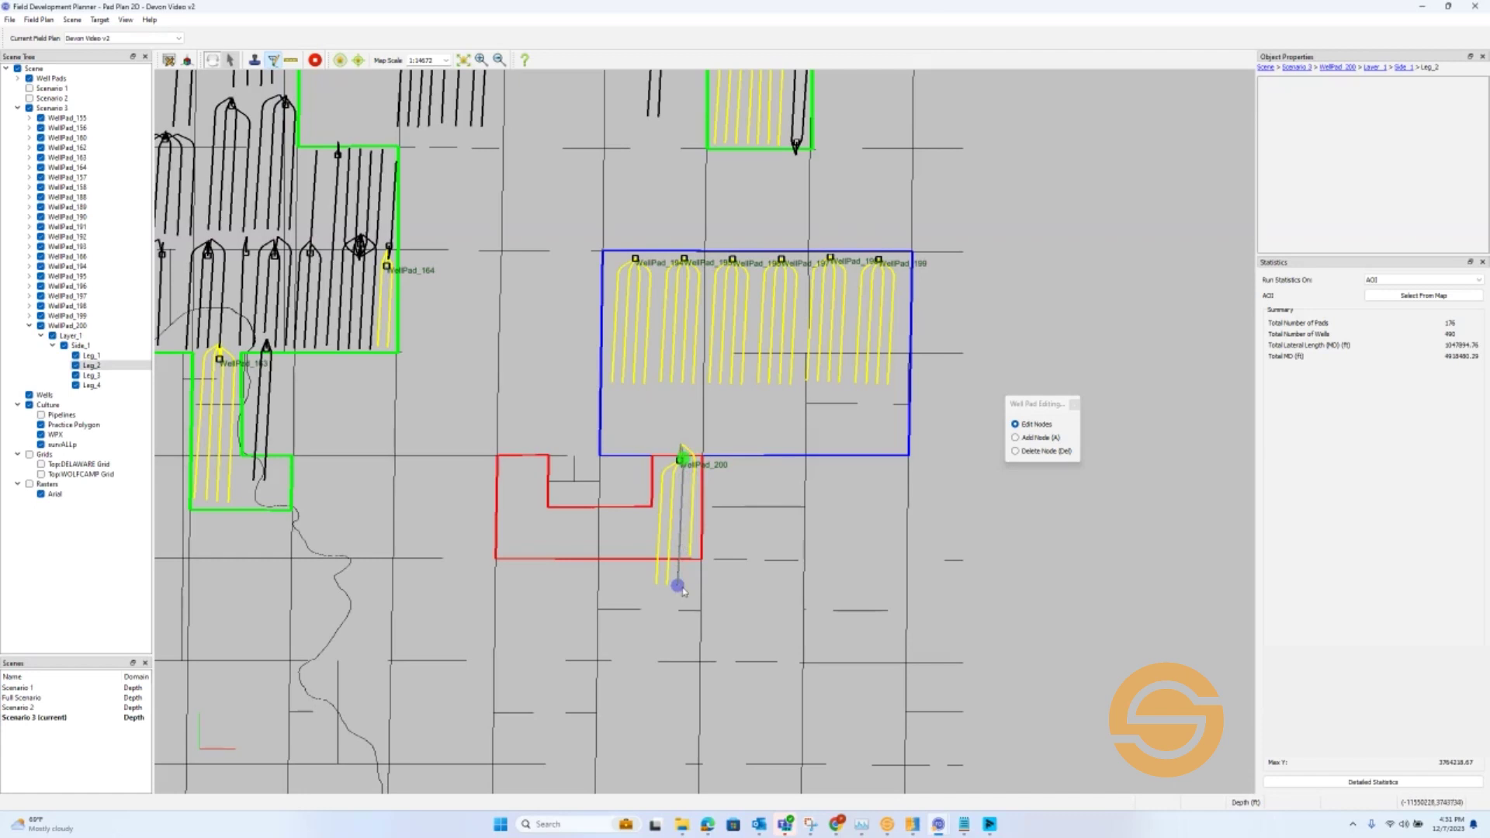
pyautogui.click(680, 559)
pyautogui.click(675, 470)
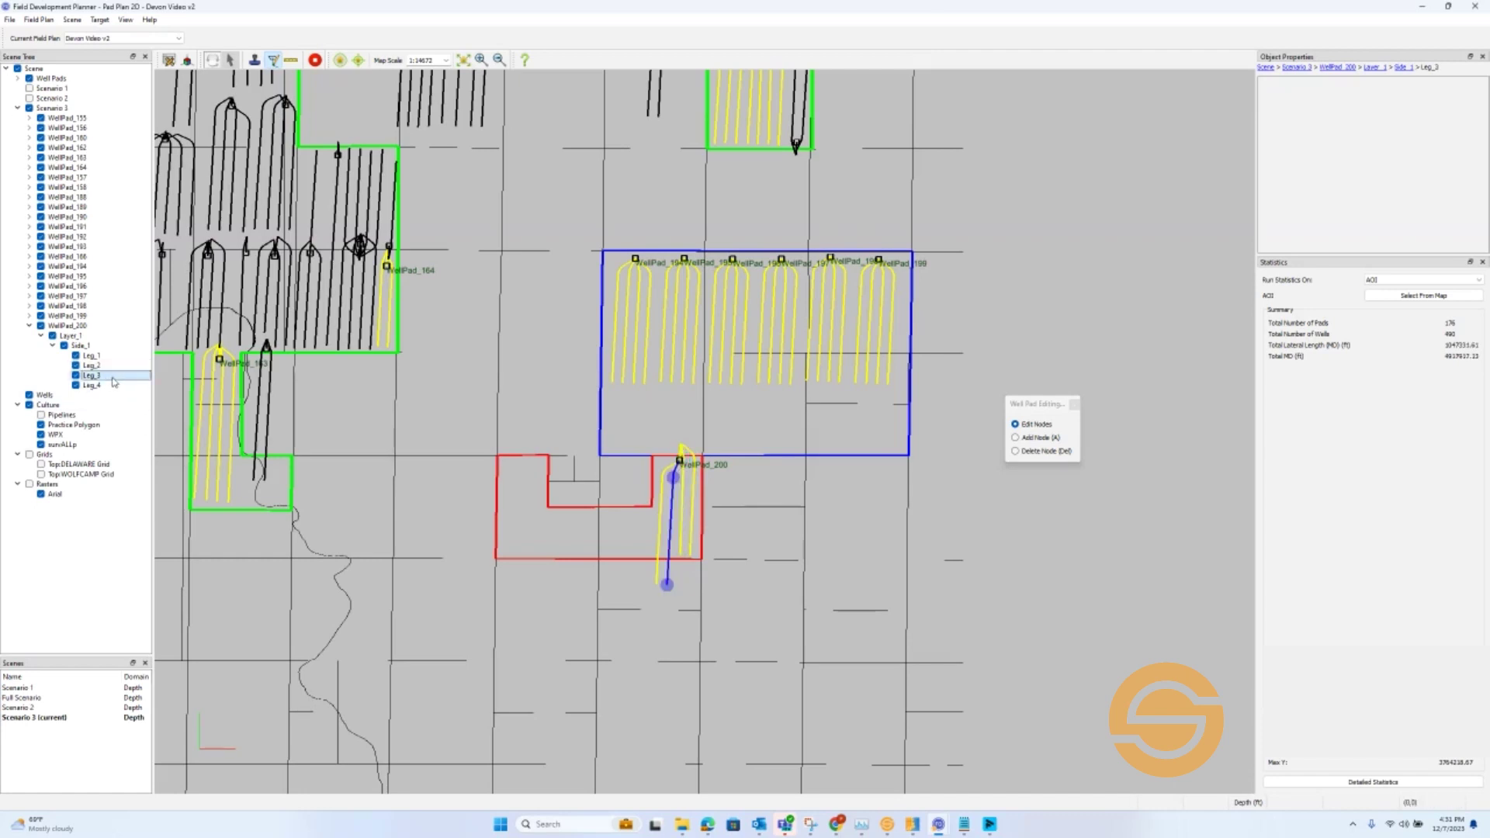
pyautogui.click(675, 466)
pyautogui.click(668, 554)
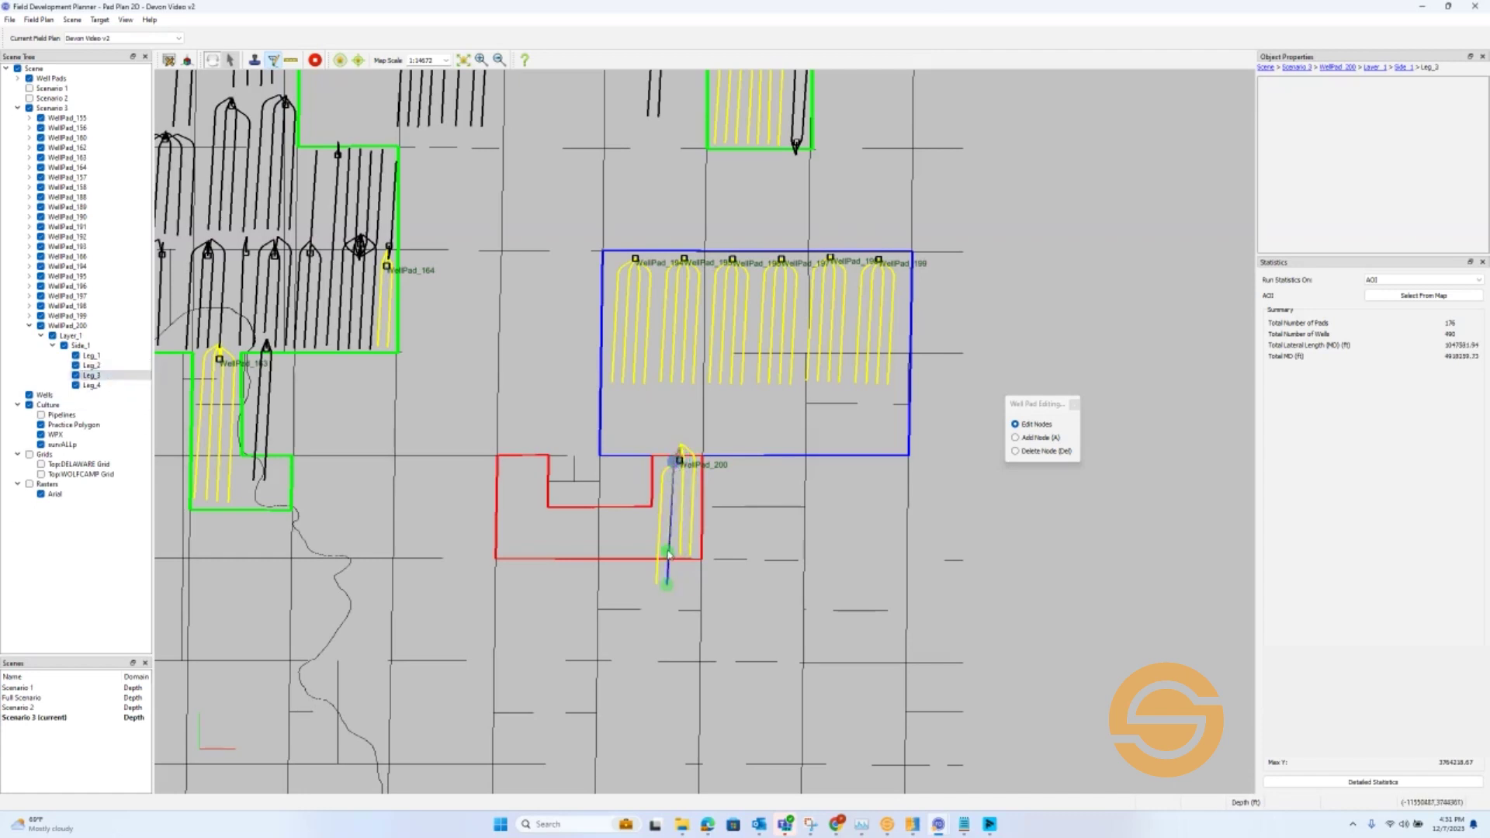
pyautogui.click(657, 580)
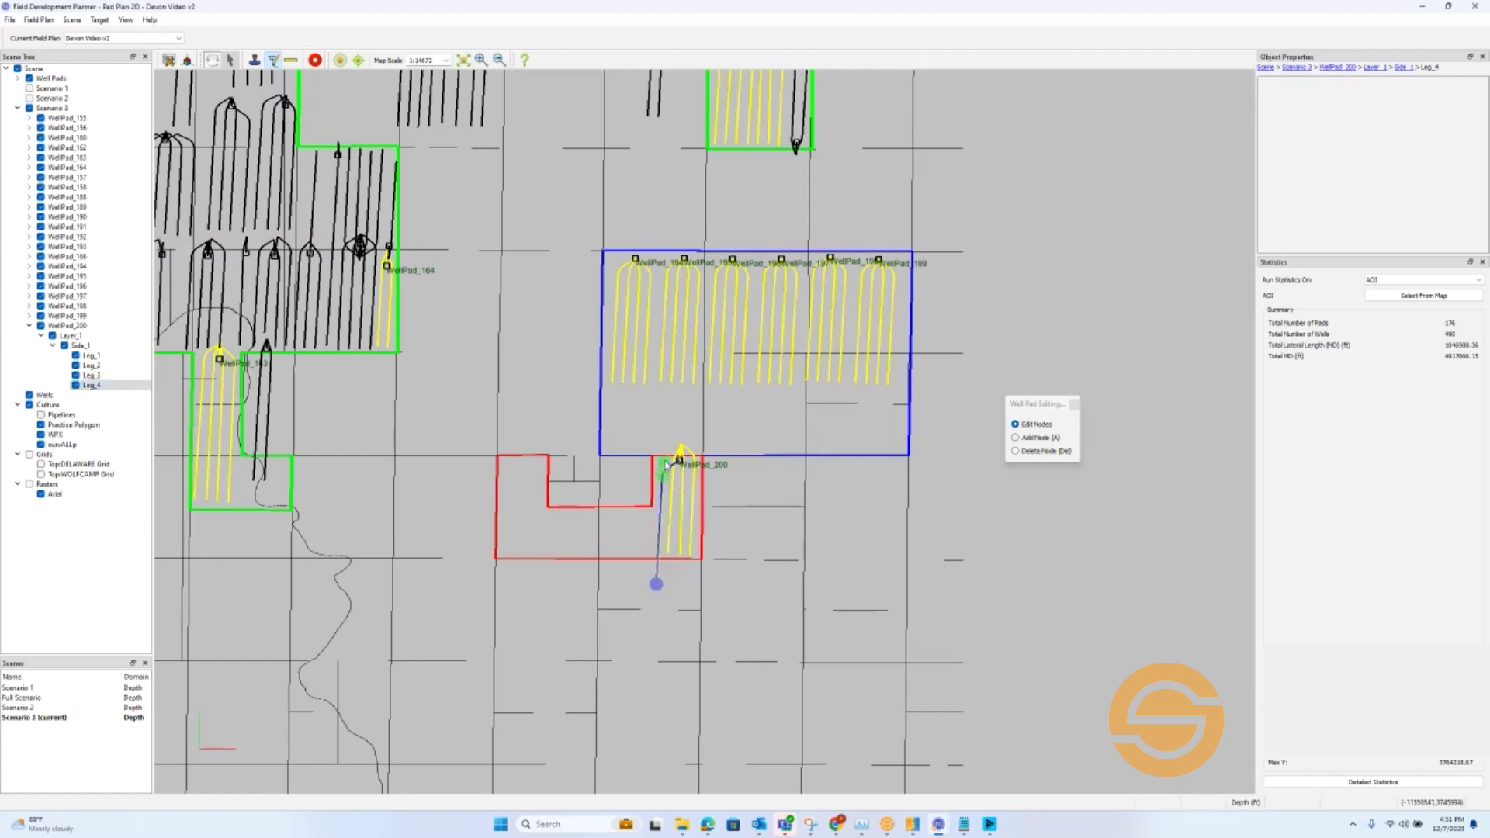
pyautogui.click(656, 584)
pyautogui.click(654, 556)
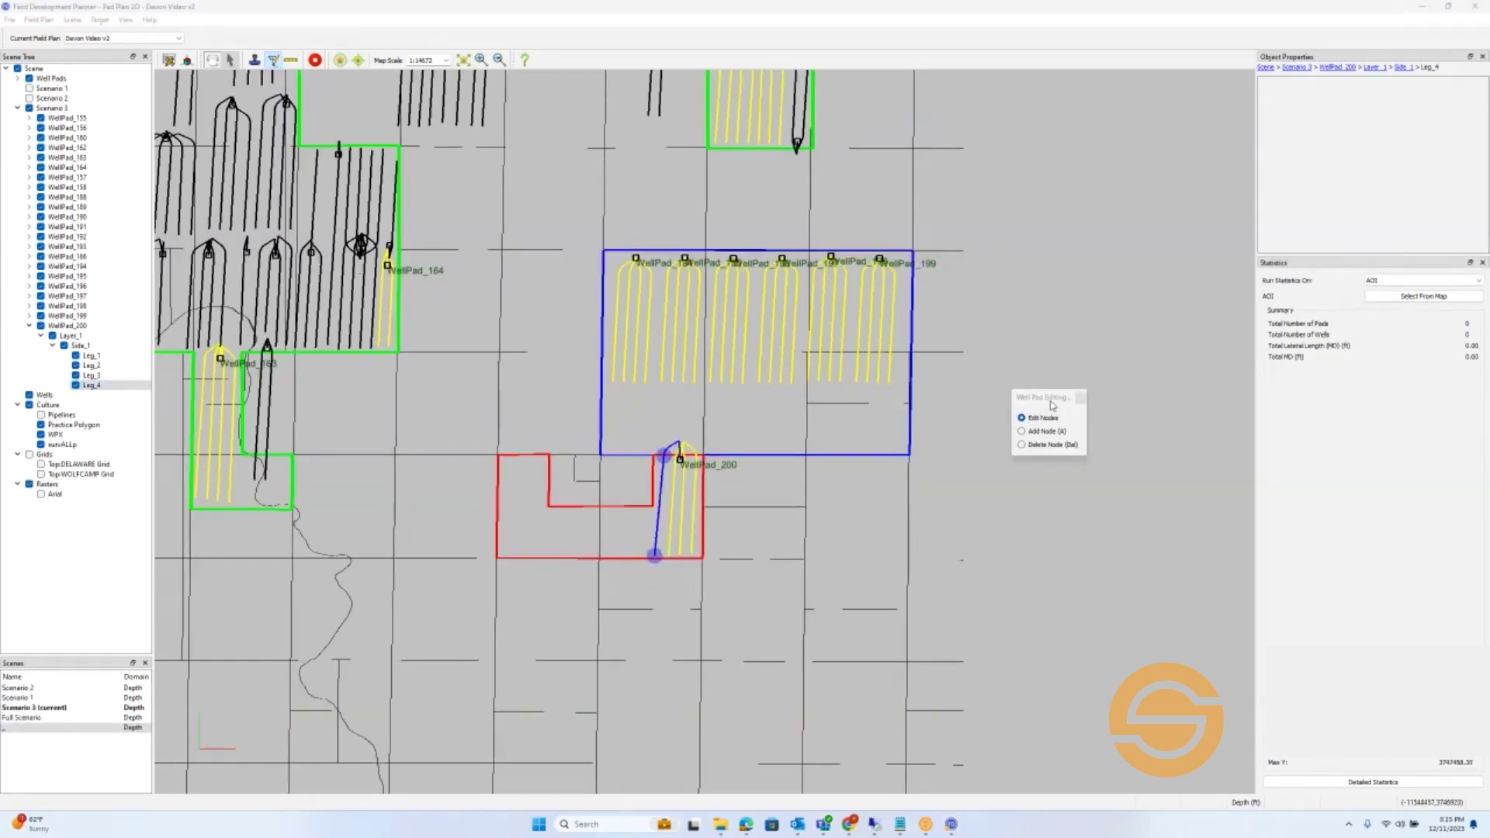
# Add a node partway along Leg 4 of WellPad_200 and bend its lower section outward, away from the other legs
pyautogui.click(1051, 432)
pyautogui.click(659, 509)
pyautogui.click(1042, 419)
pyautogui.moveTo(653, 554); pyautogui.dragTo(660, 525)
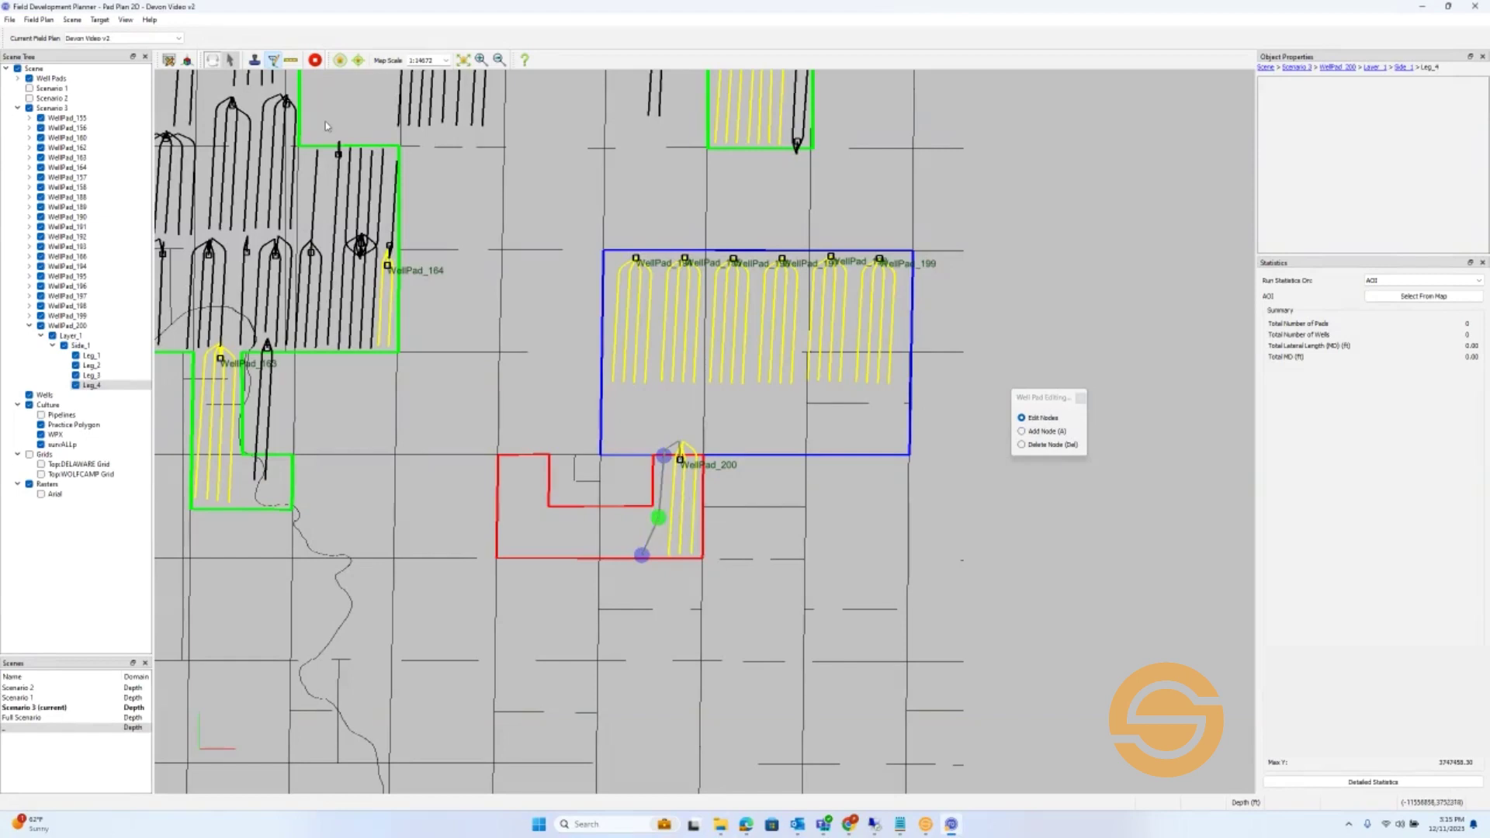
# Stamp a 4 Leg well pad in the red polygon's upper-left arm with snapping to the nearest pad off
pyautogui.click(253, 60)
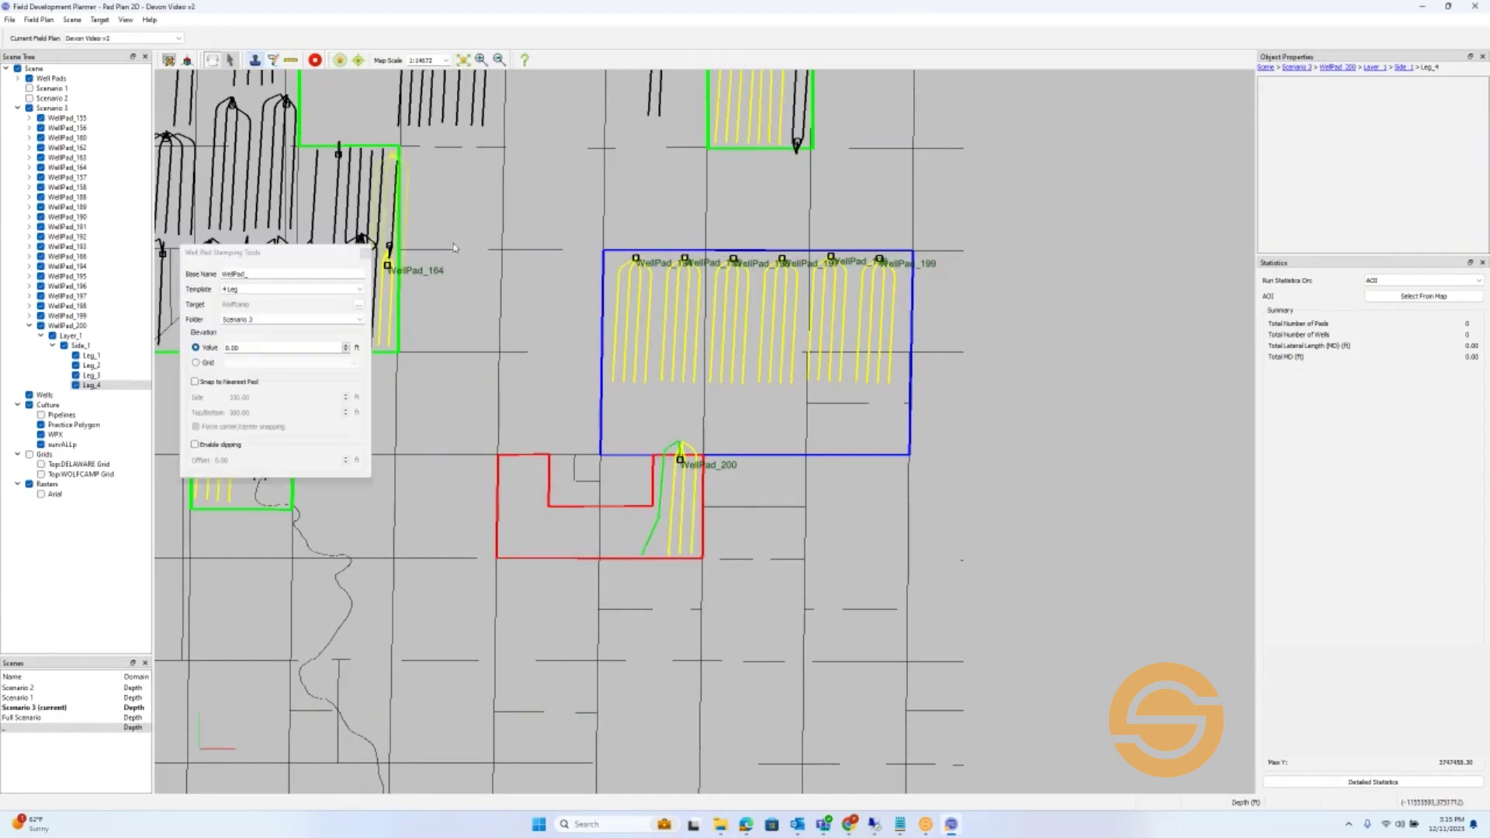
pyautogui.click(527, 461)
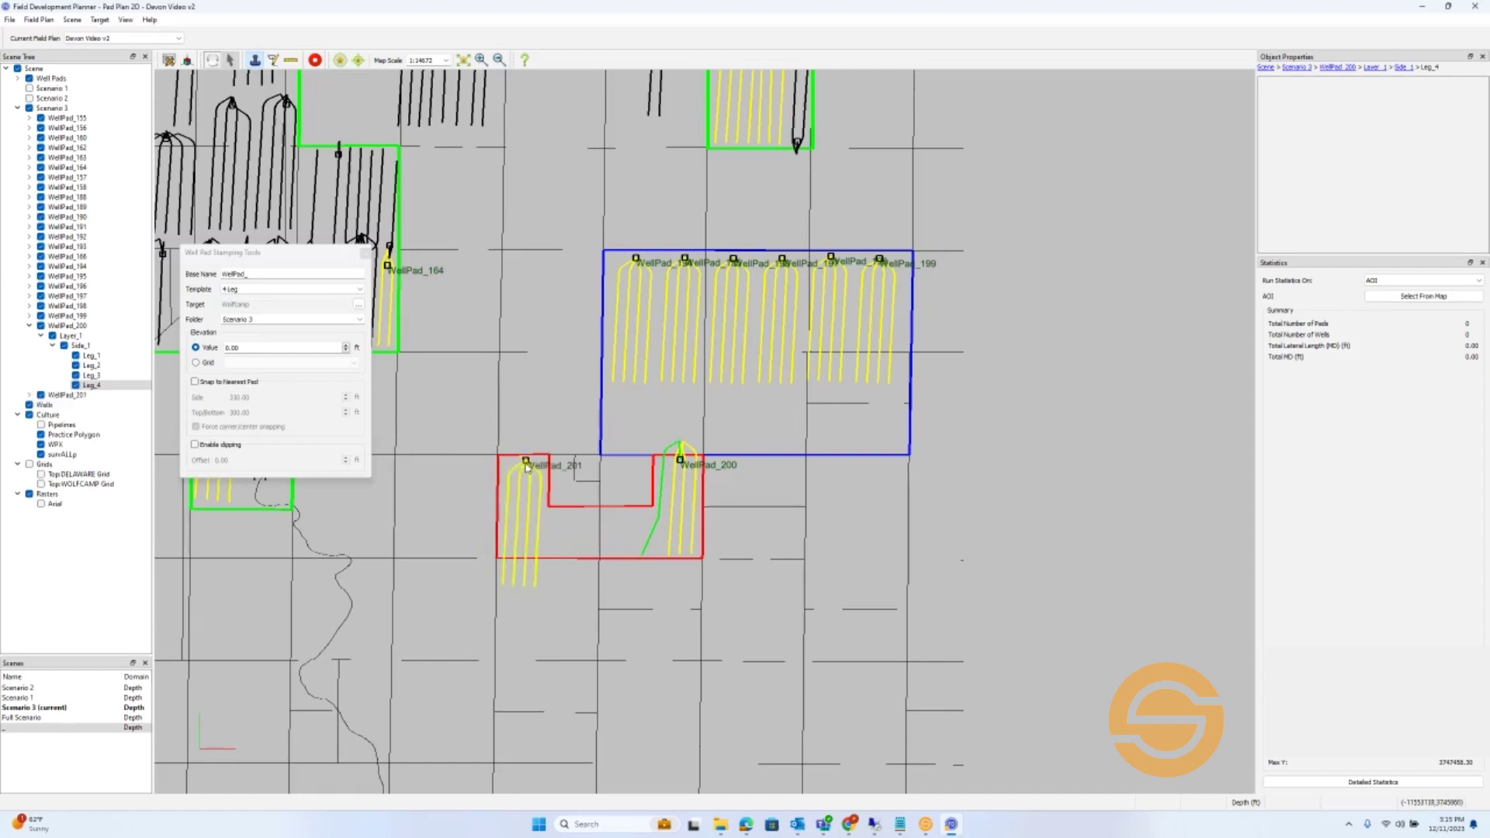
pyautogui.click(365, 253)
# Set the number of legs on Side 1 of WellPad_201 to 5
pyautogui.click(77, 396)
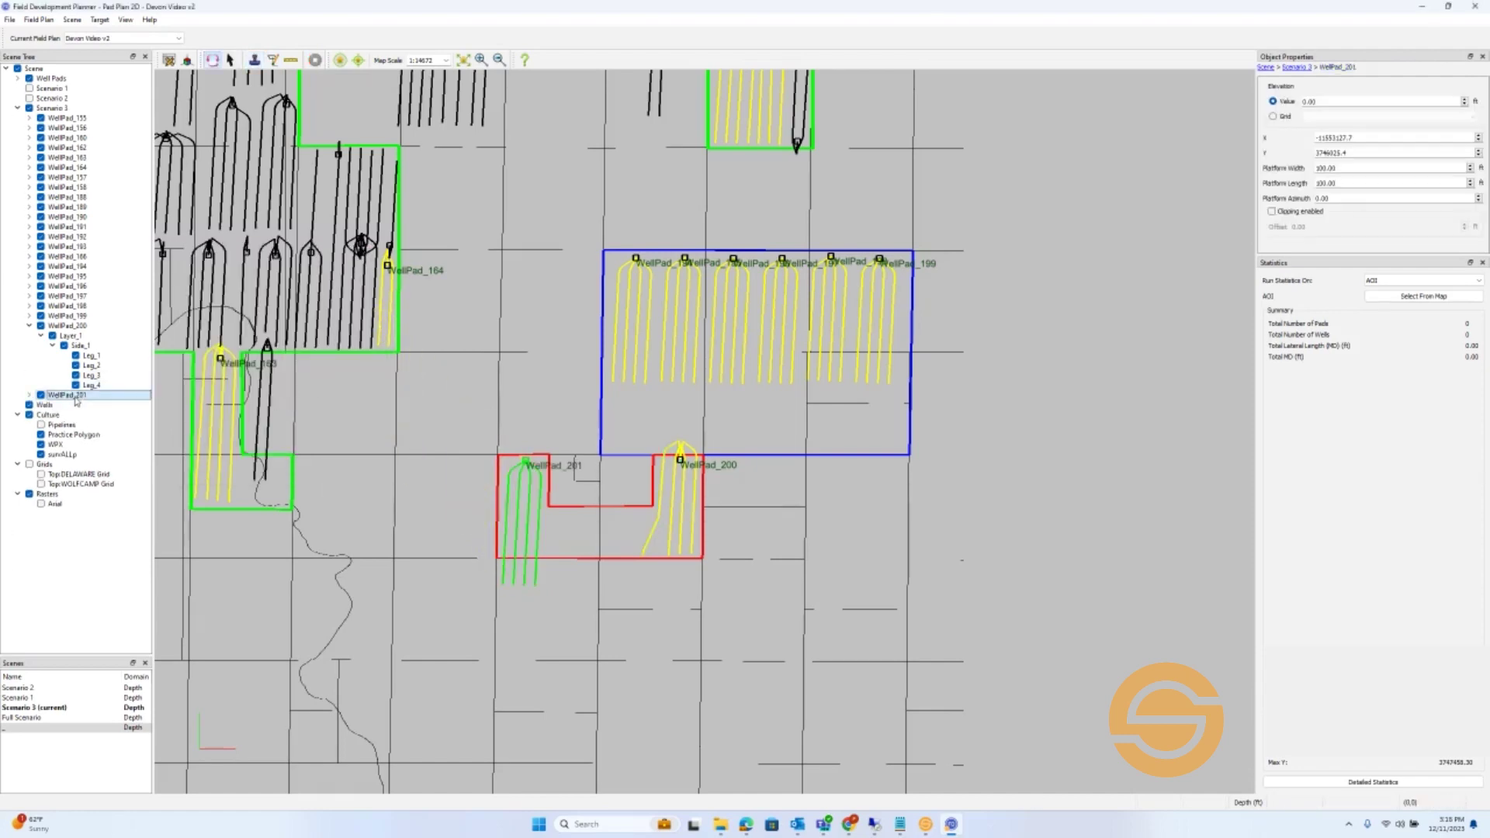
pyautogui.click(29, 396)
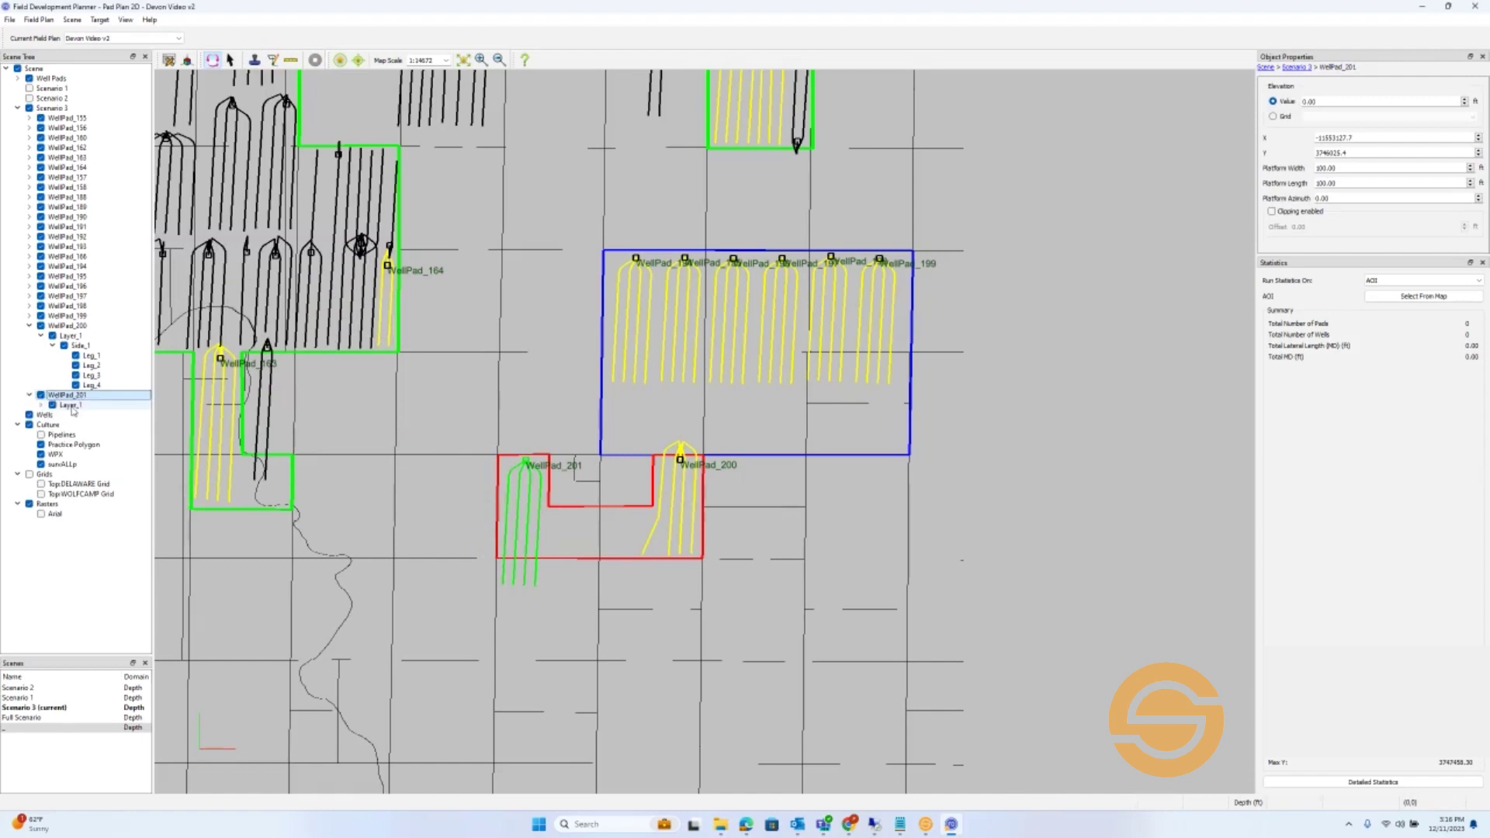
pyautogui.click(42, 404)
pyautogui.click(78, 414)
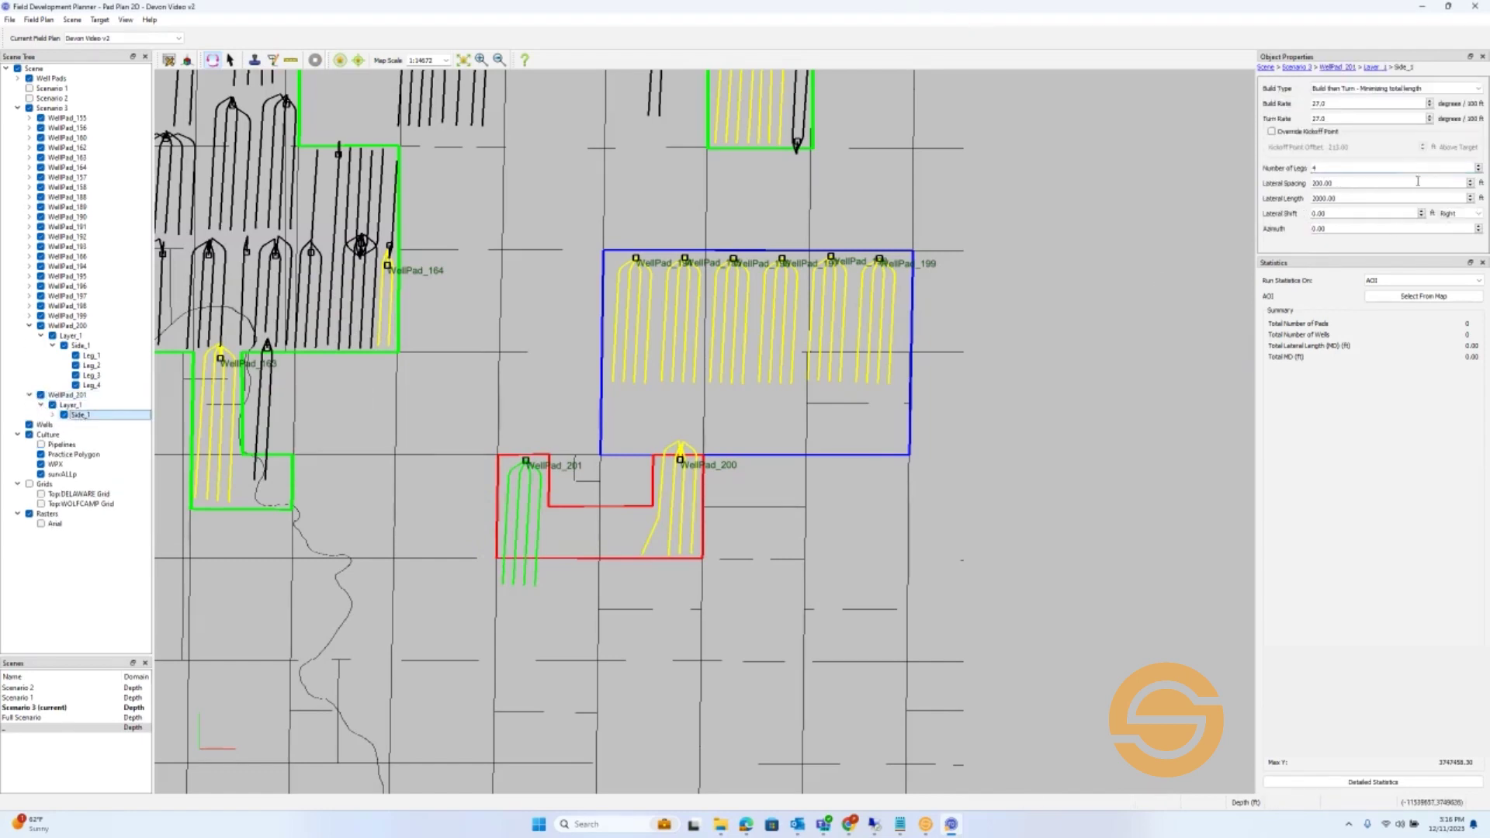
pyautogui.click(1479, 166)
pyautogui.click(1479, 171)
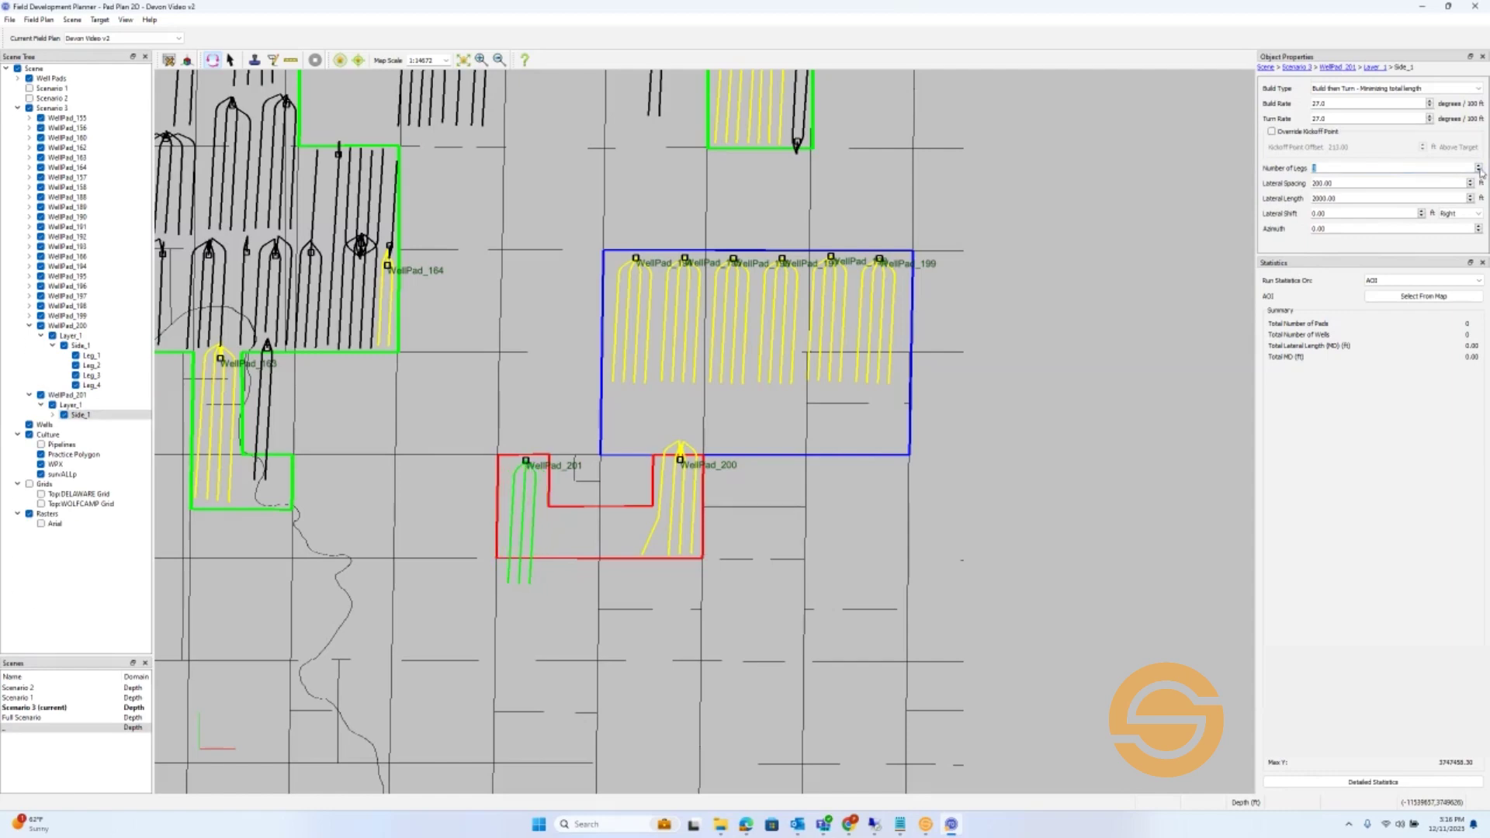
pyautogui.doubleClick(1479, 166)
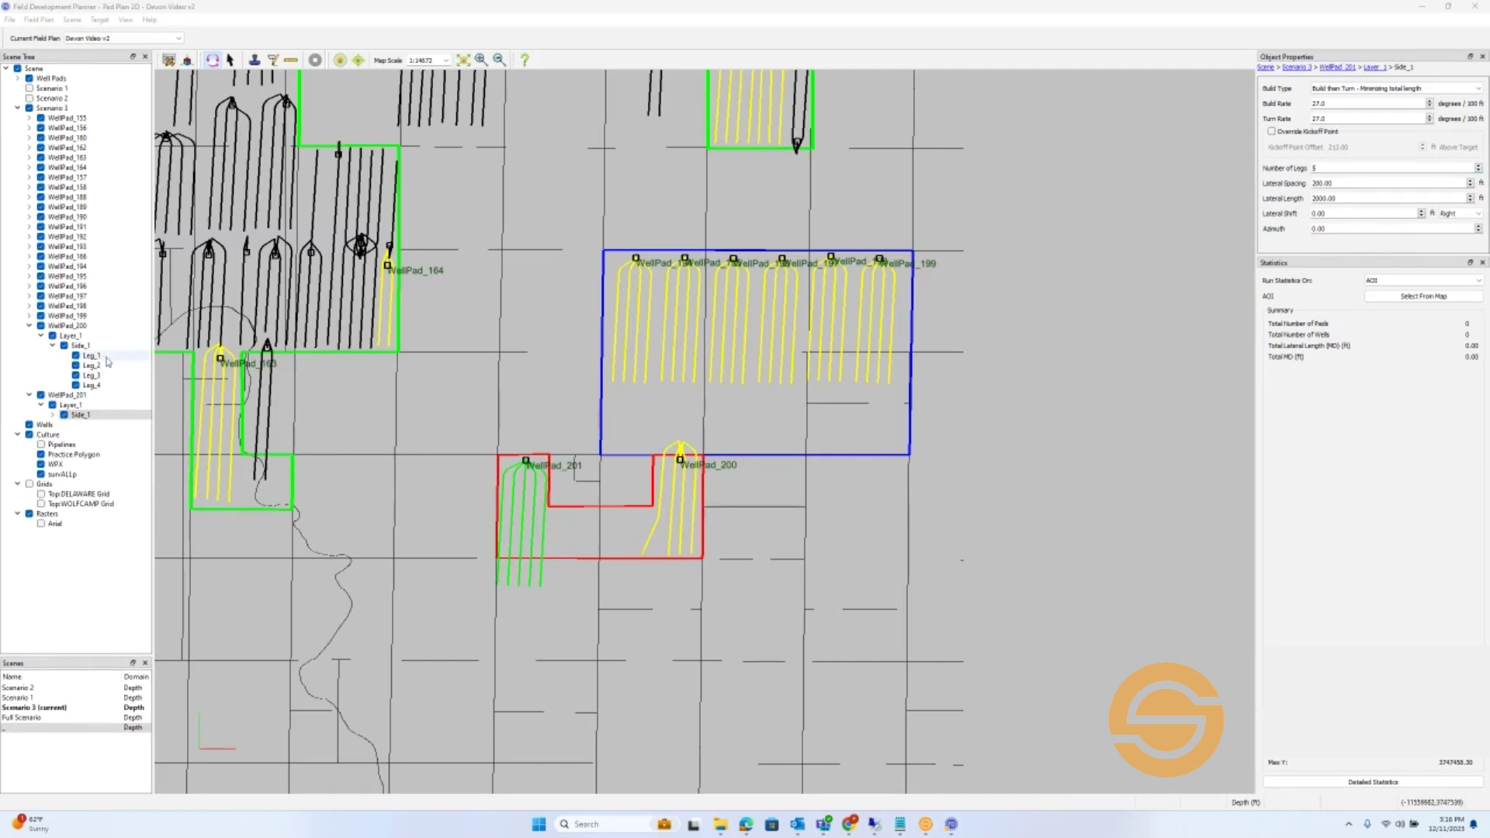
# Select WellPad_200 and display the Pipelines culture and the aerial raster on the map
pyautogui.click(68, 325)
pyautogui.click(42, 446)
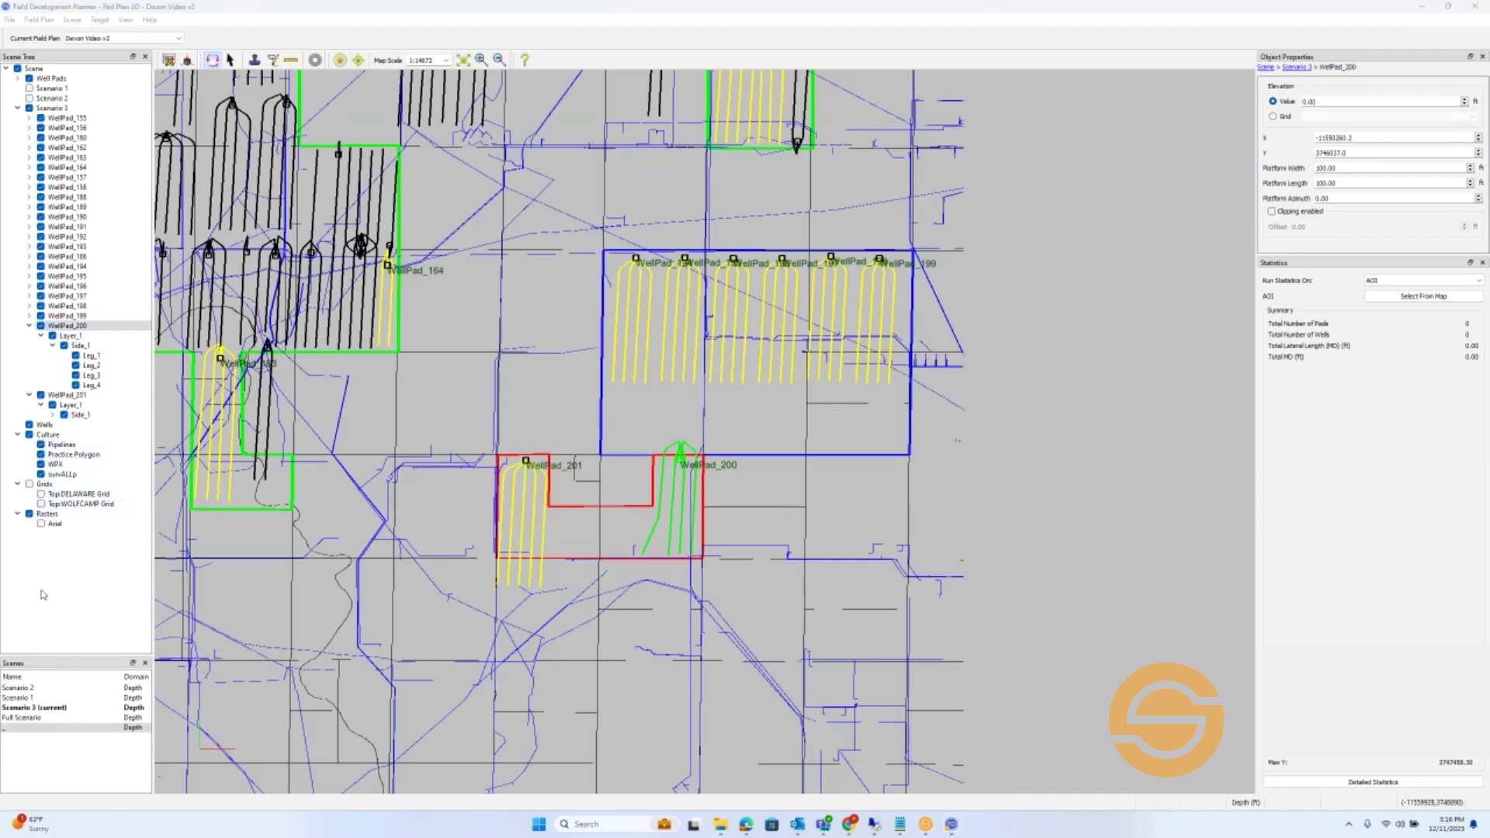
pyautogui.click(41, 524)
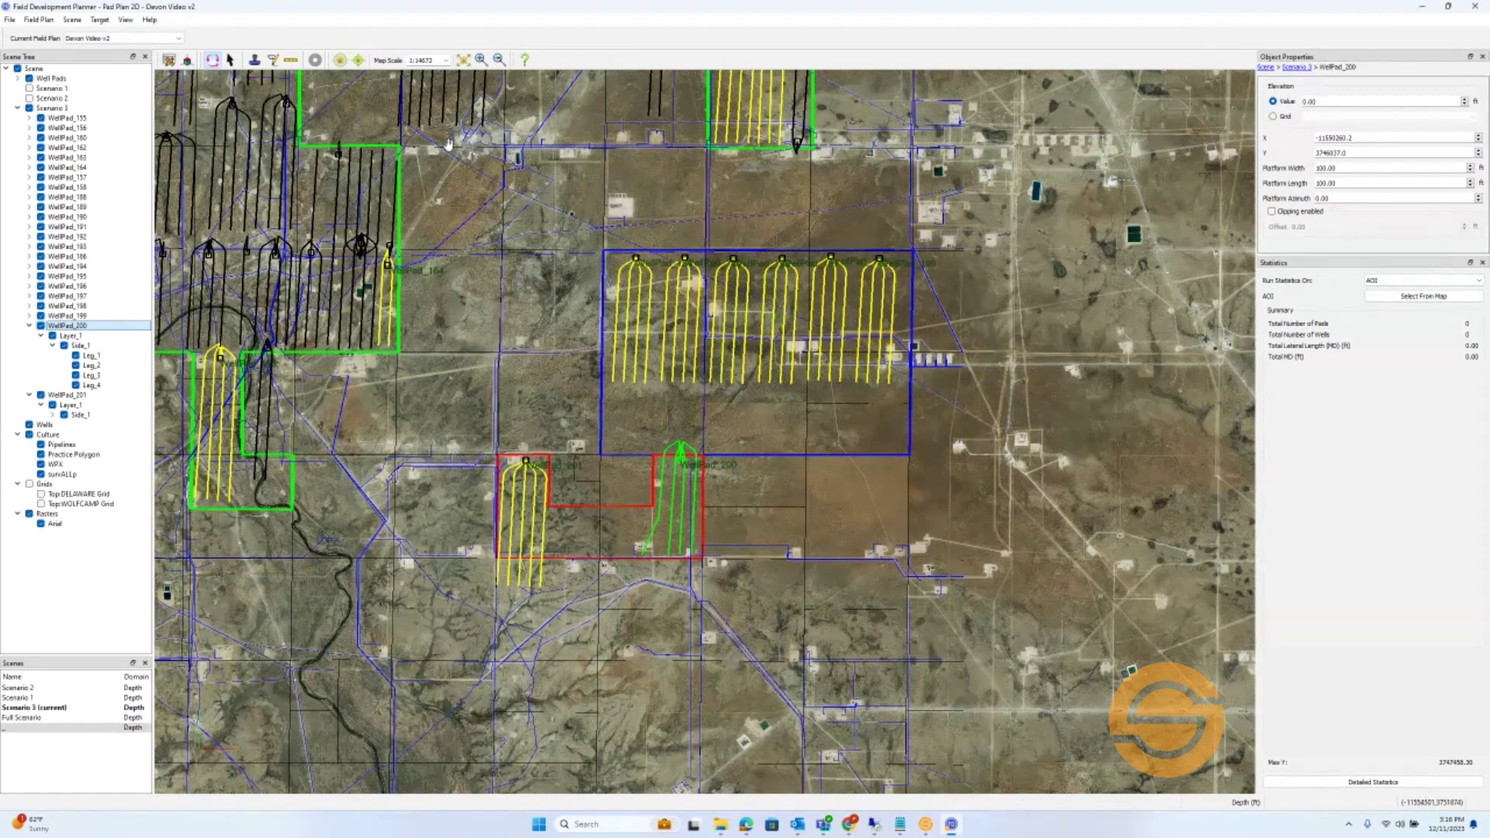
# Measure from WellPad_200 to the nearby pipeline and save the line as PadtoPipeline in the Culture folder
pyautogui.click(291, 60)
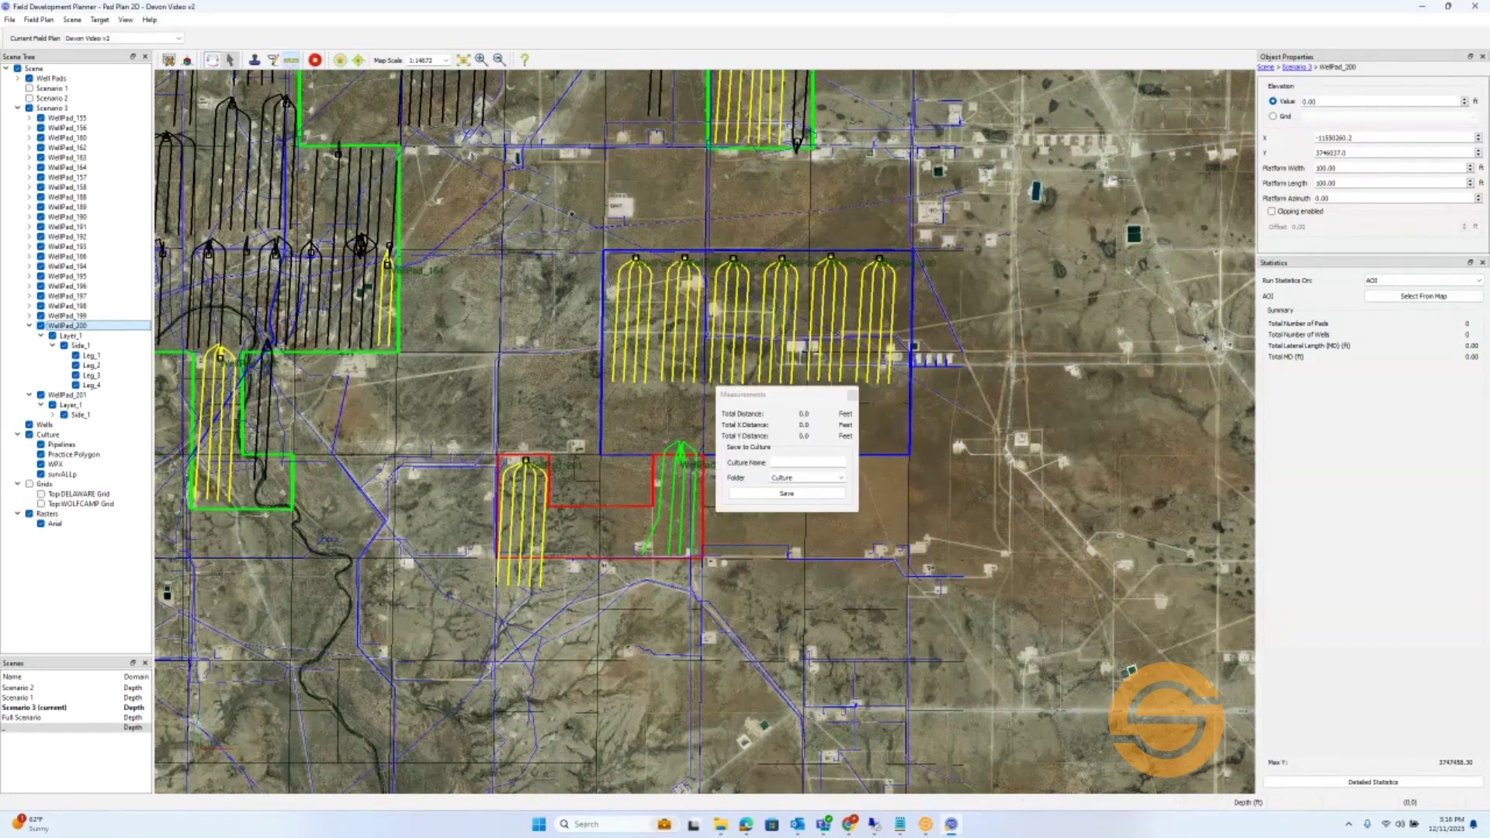
pyautogui.click(679, 461)
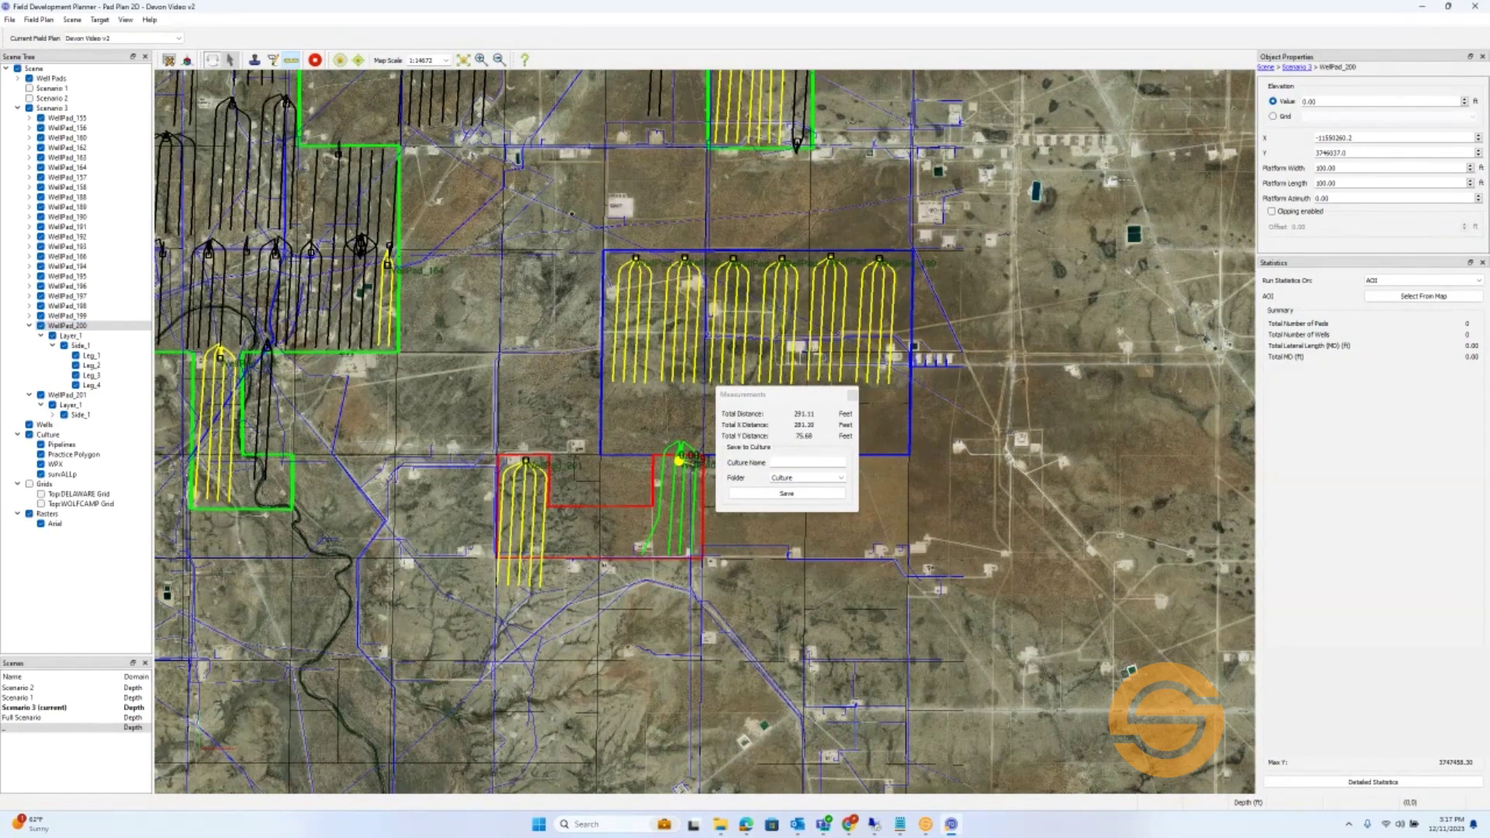
pyautogui.click(810, 461)
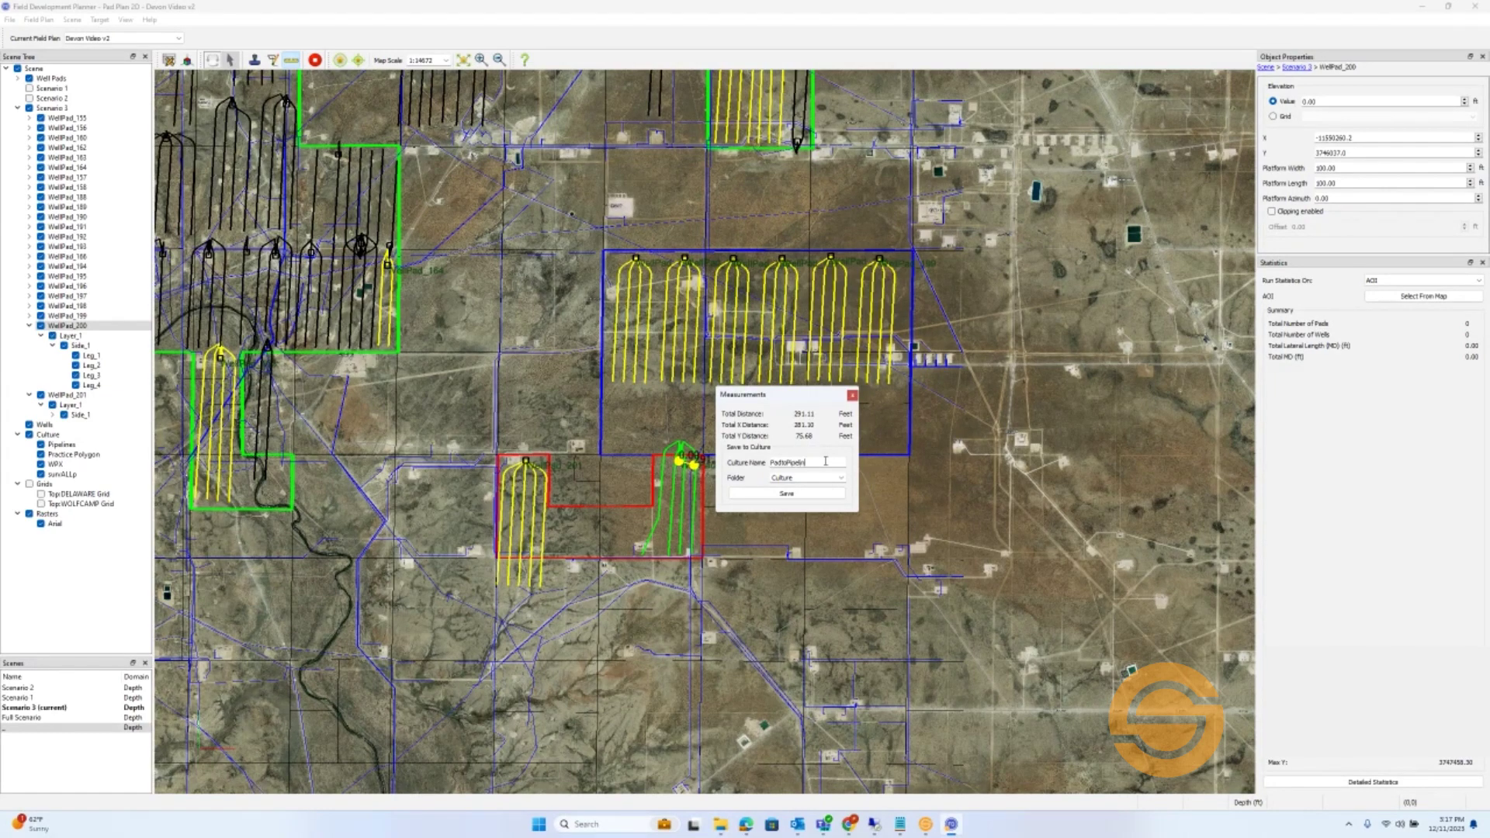
pyautogui.click(792, 494)
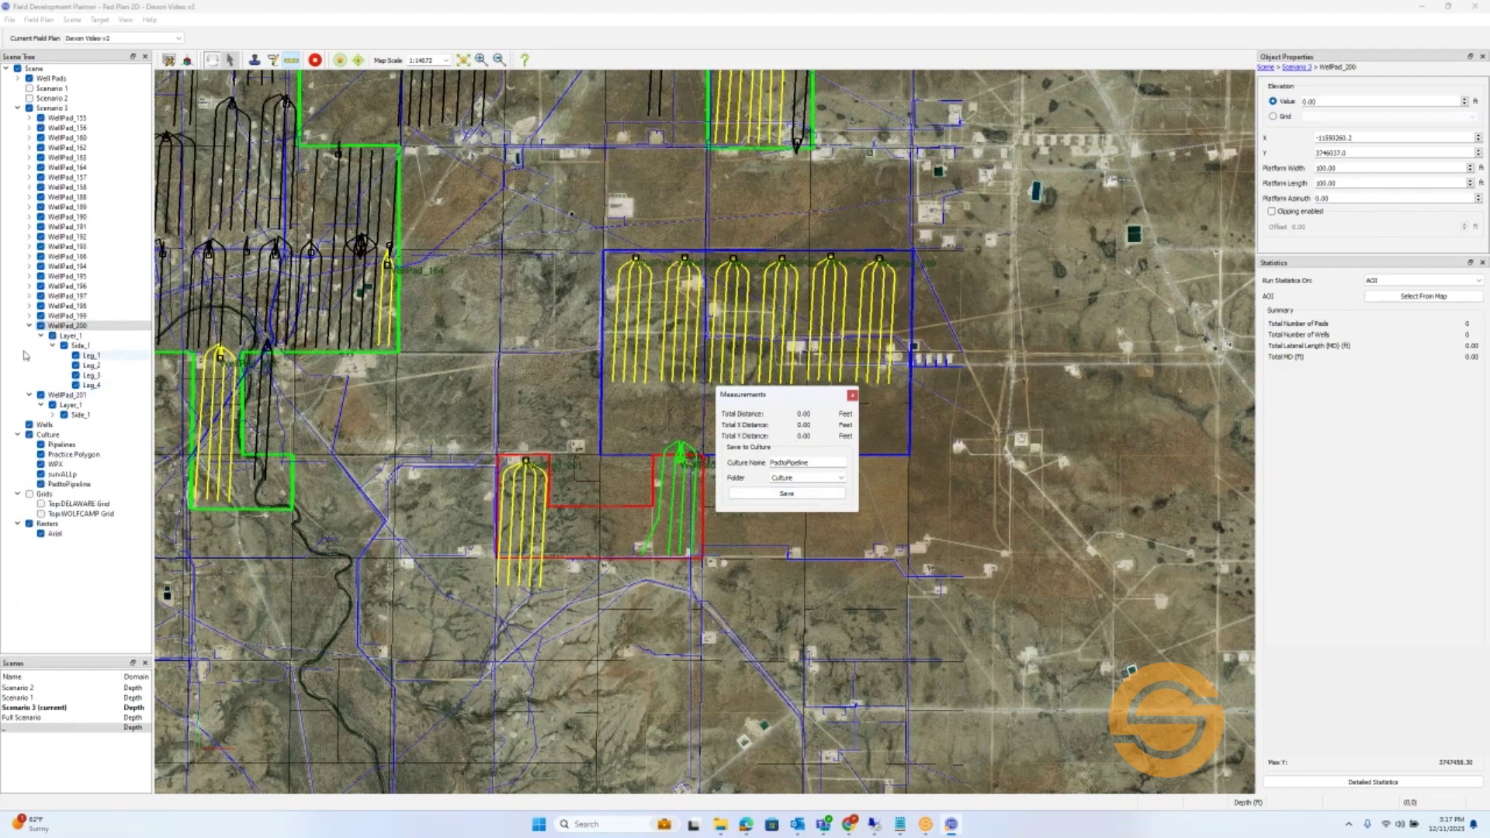
pyautogui.click(41, 484)
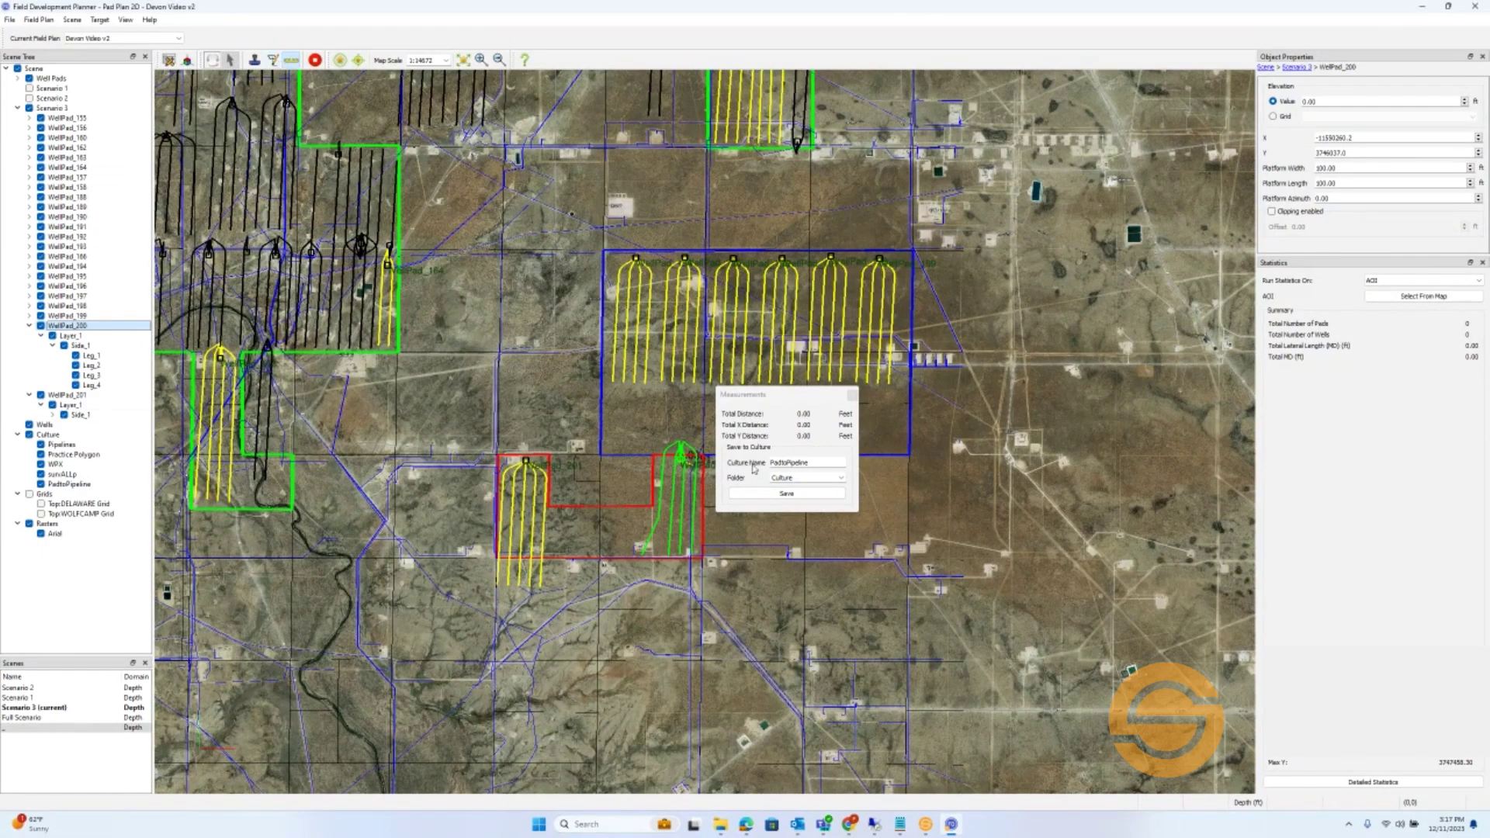
# Measure from WellPad_200 straight down to the road at the red polygon's lower edge and save the line as PadtoRoad in Culture
pyautogui.click(681, 459)
pyautogui.click(680, 557)
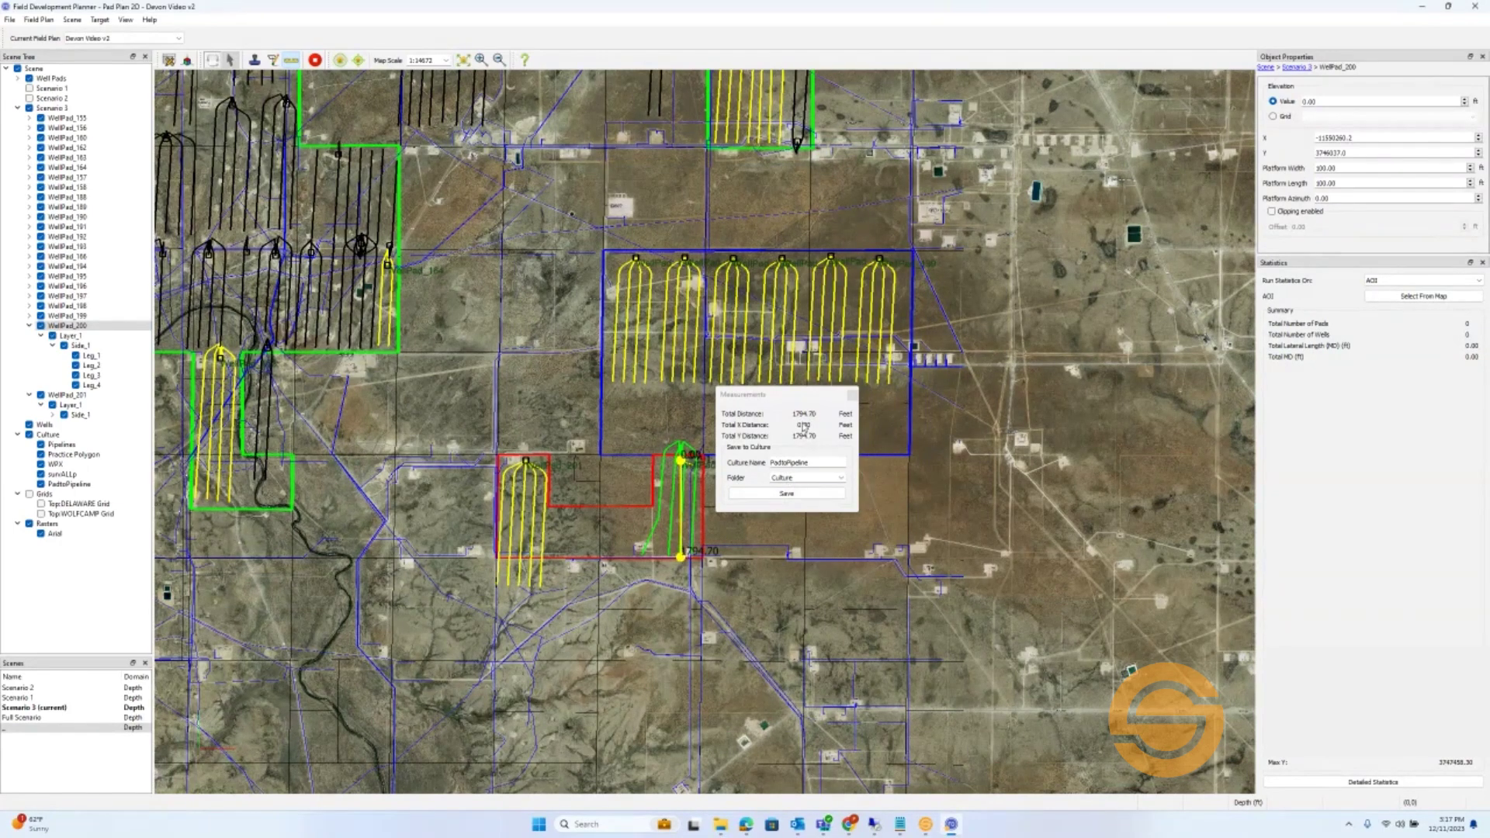
pyautogui.click(815, 461)
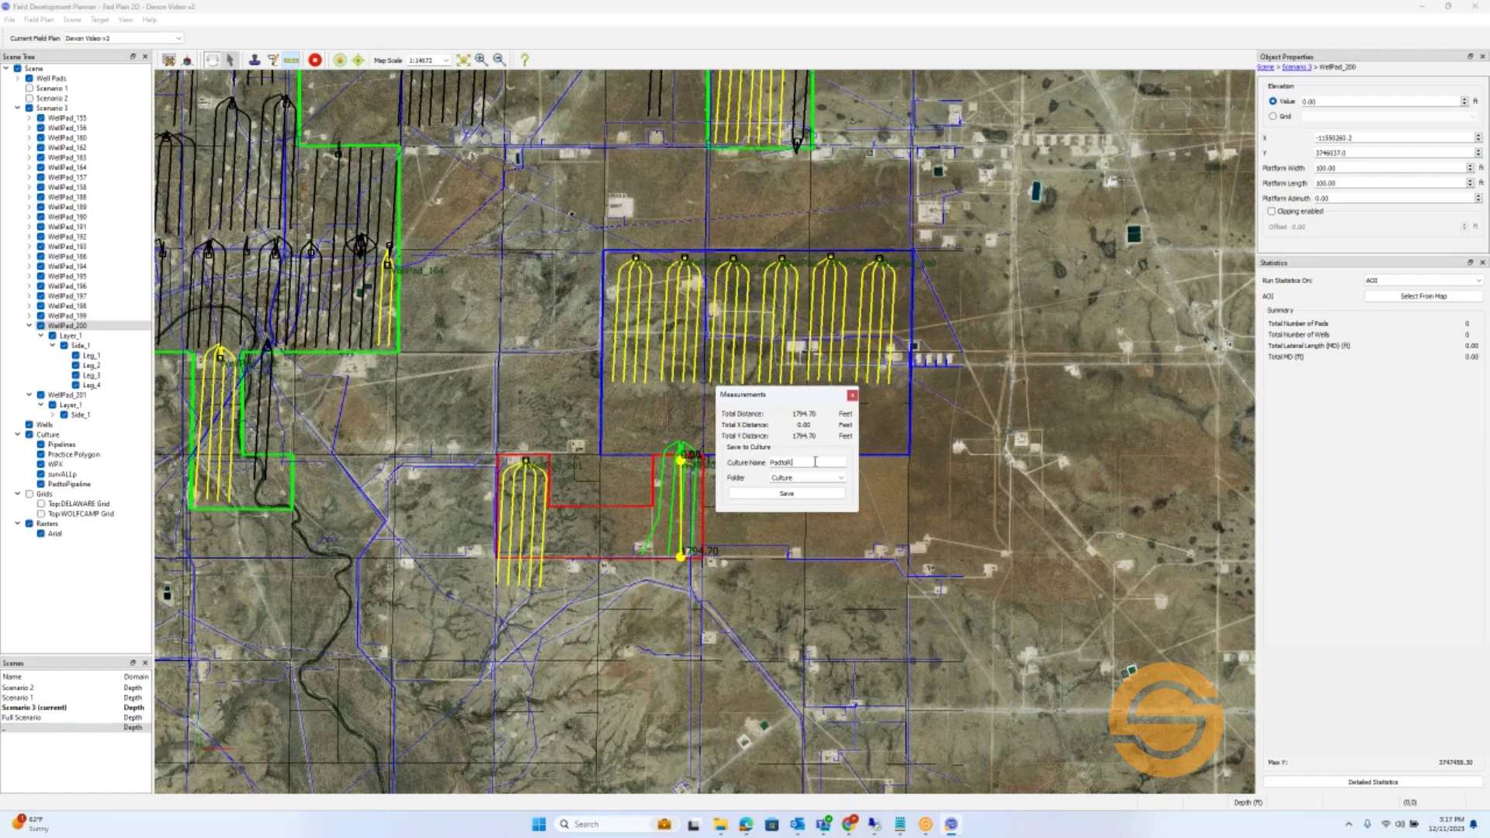
pyautogui.click(788, 493)
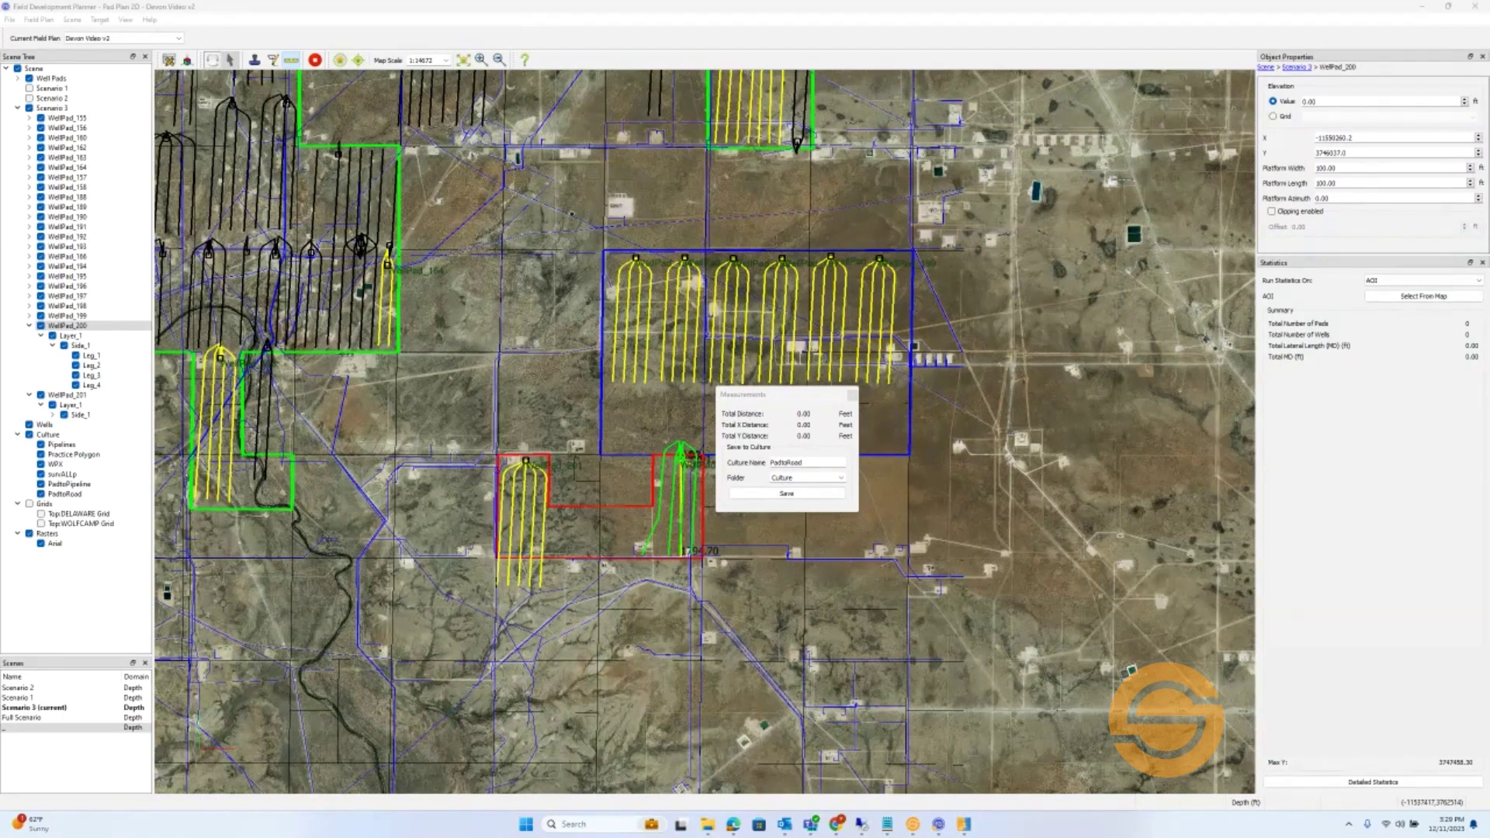
# Run statistics on the Scenario 3 folder and review its detailed statistics table, including the CSV export option
pyautogui.click(1395, 279)
pyautogui.click(1399, 300)
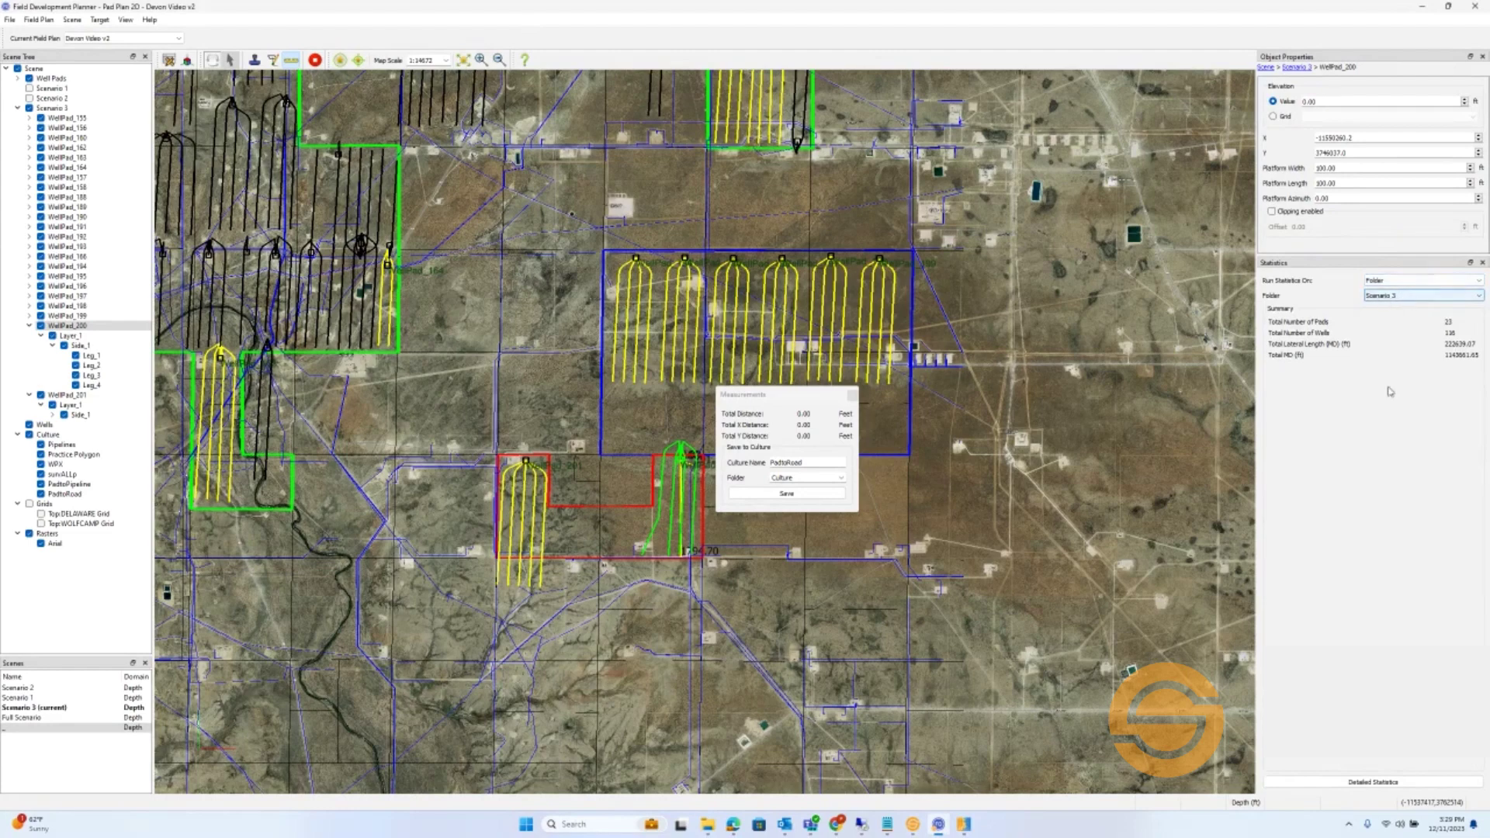
pyautogui.click(1372, 781)
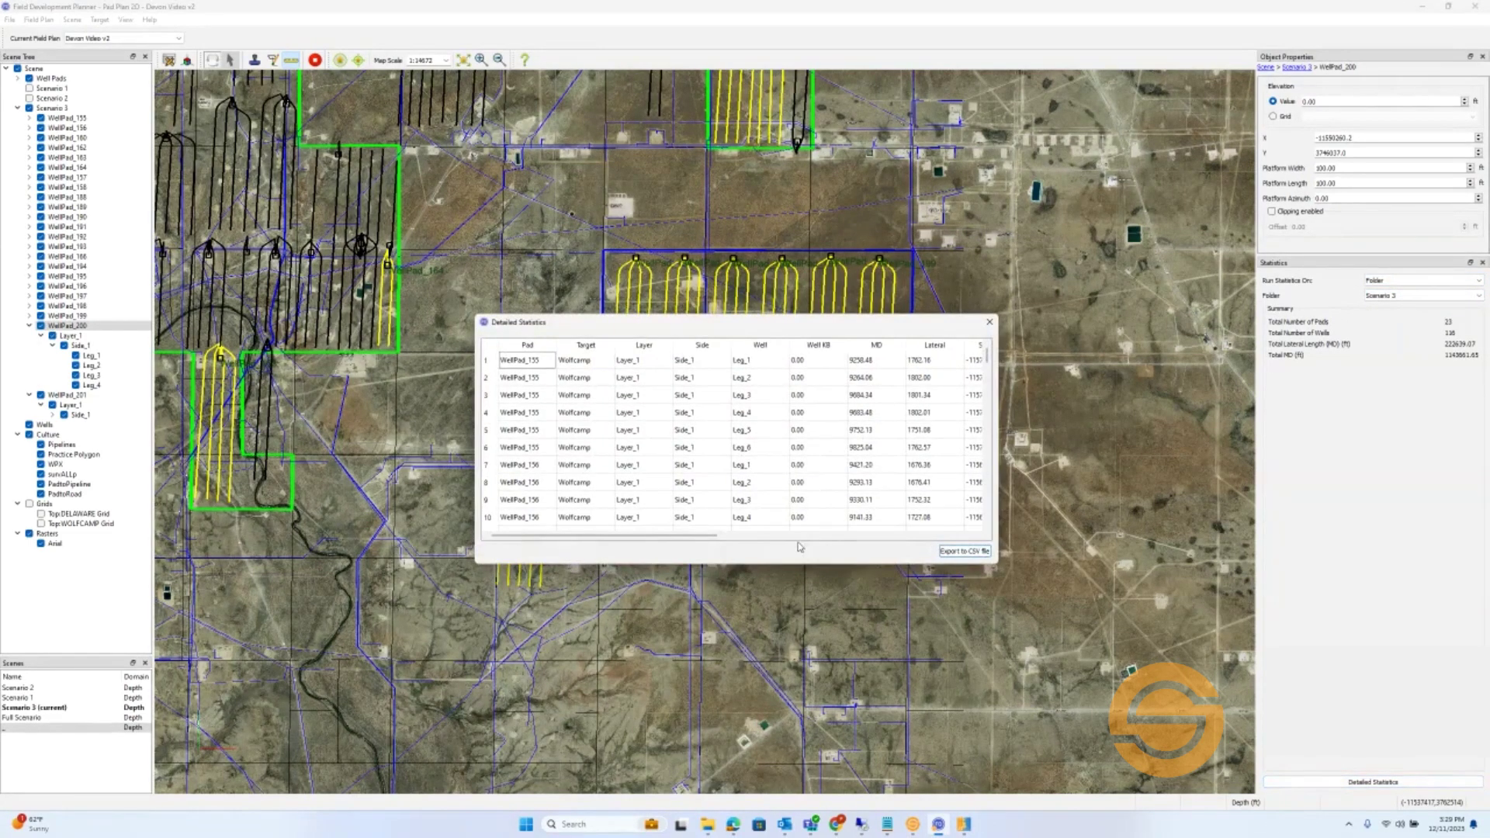
pyautogui.moveTo(650, 537)
pyautogui.mouseDown()
pyautogui.moveTo(867, 537)
pyautogui.moveTo(632, 535)
pyautogui.mouseUp()
pyautogui.click(956, 551)
pyautogui.click(1018, 332)
pyautogui.click(990, 322)
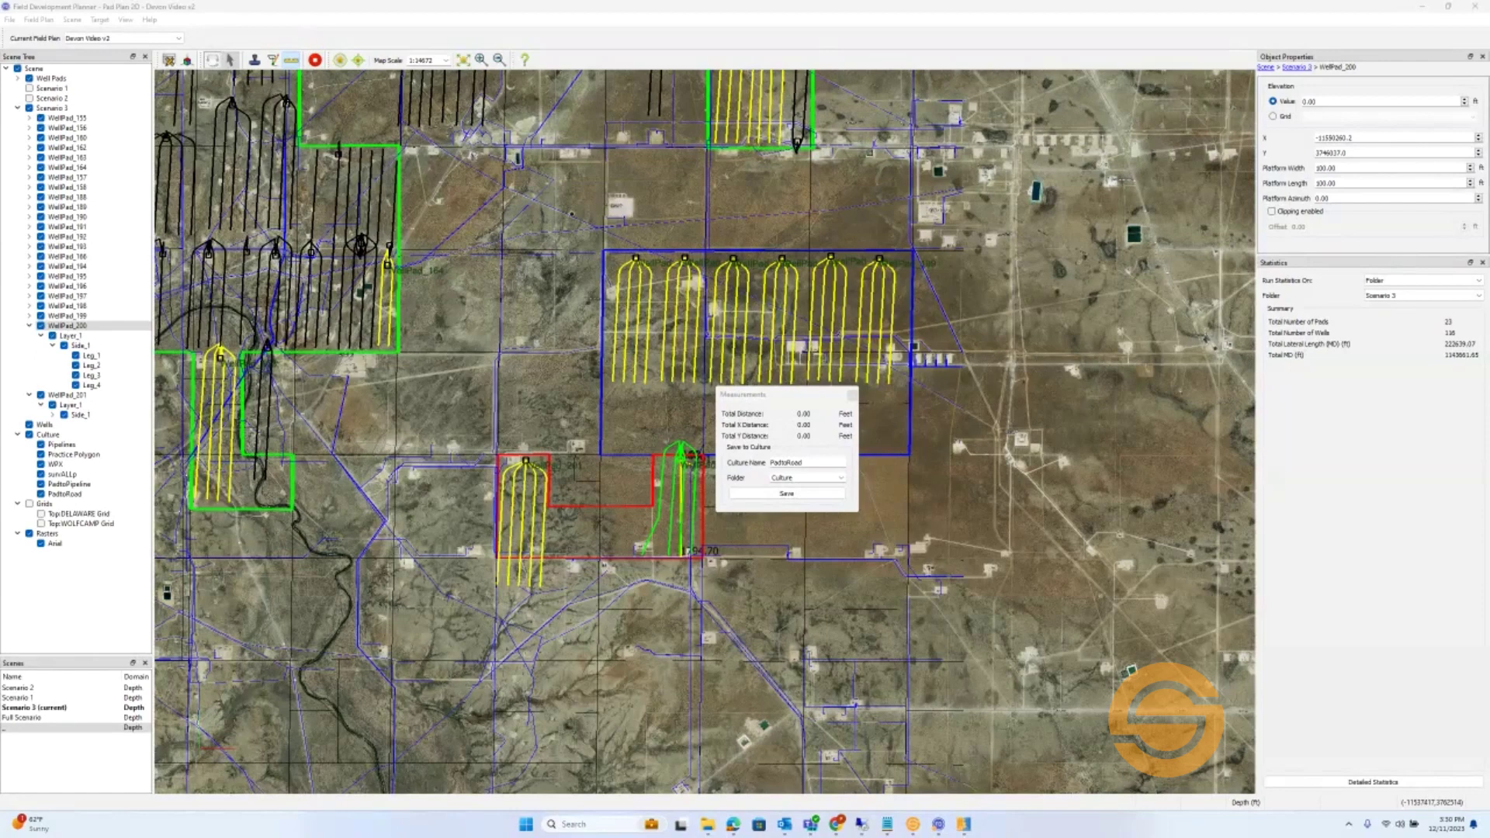
# Examine the well pad export options for Scenario 3 and view the field plan in the Basemap window
pyautogui.rightClick(39, 107)
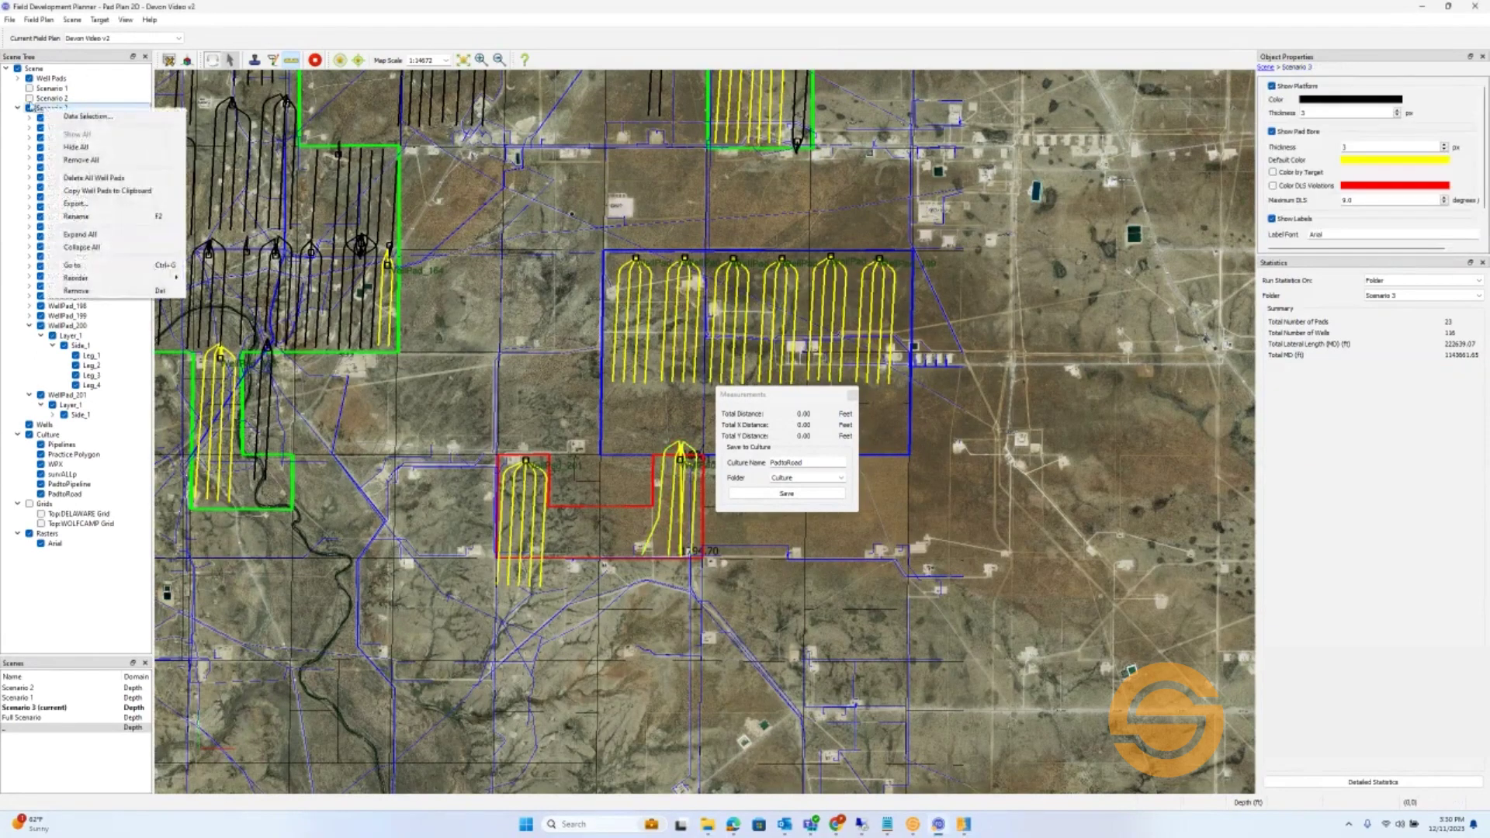
pyautogui.click(85, 203)
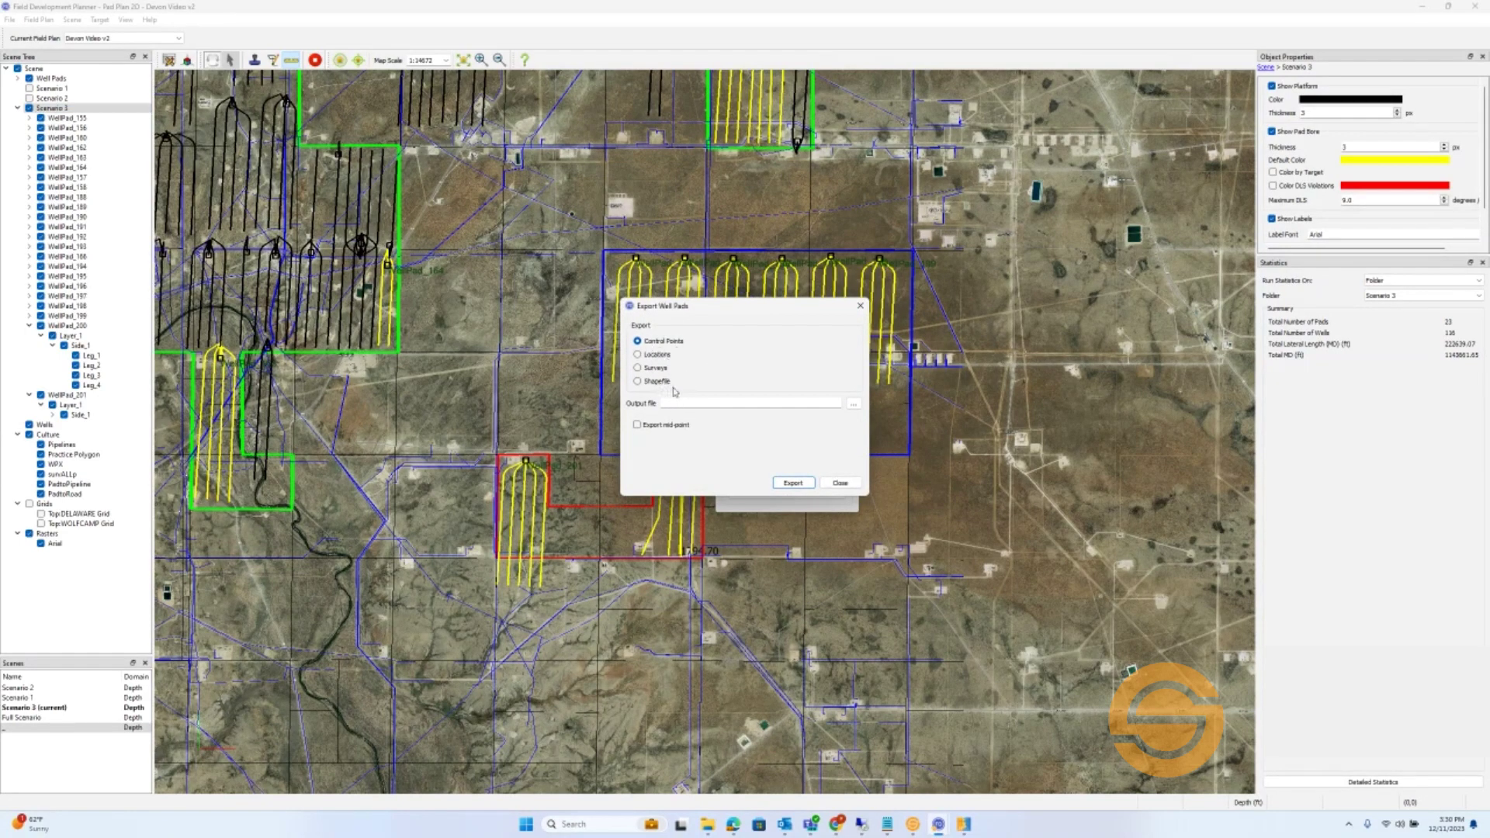
pyautogui.click(966, 827)
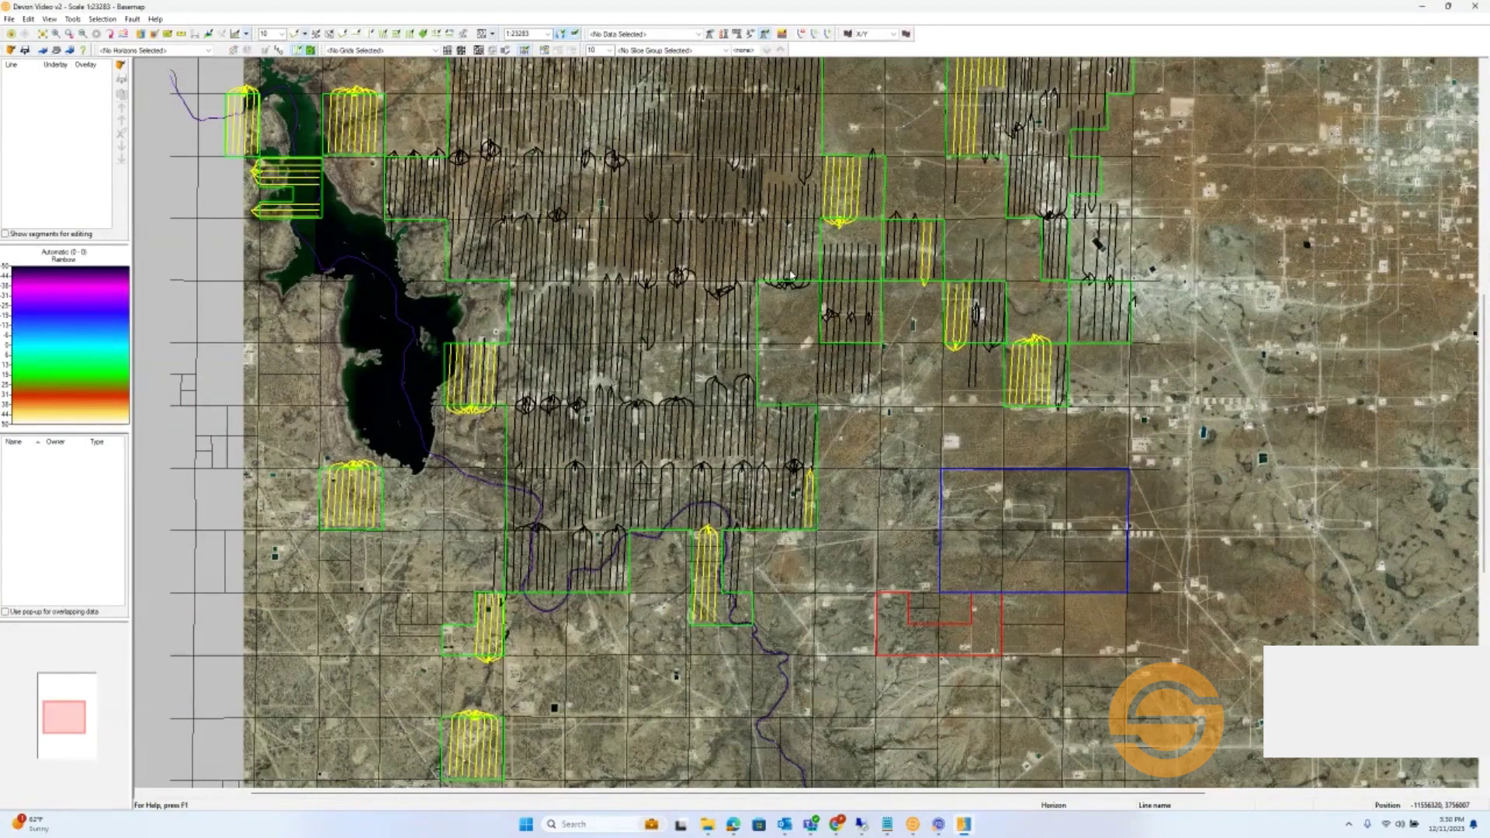
pyautogui.click(1421, 11)
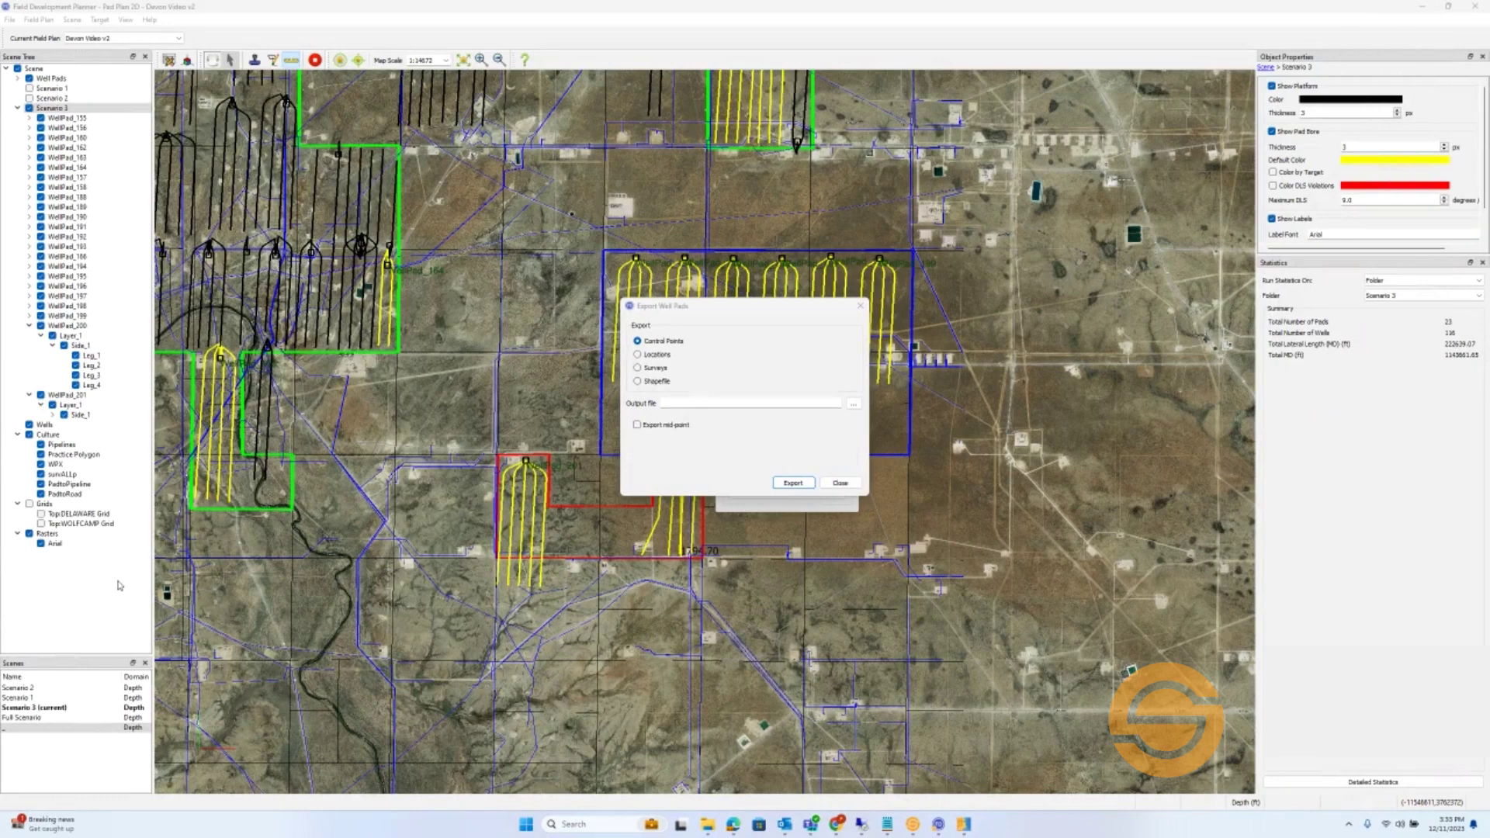
pyautogui.click(860, 307)
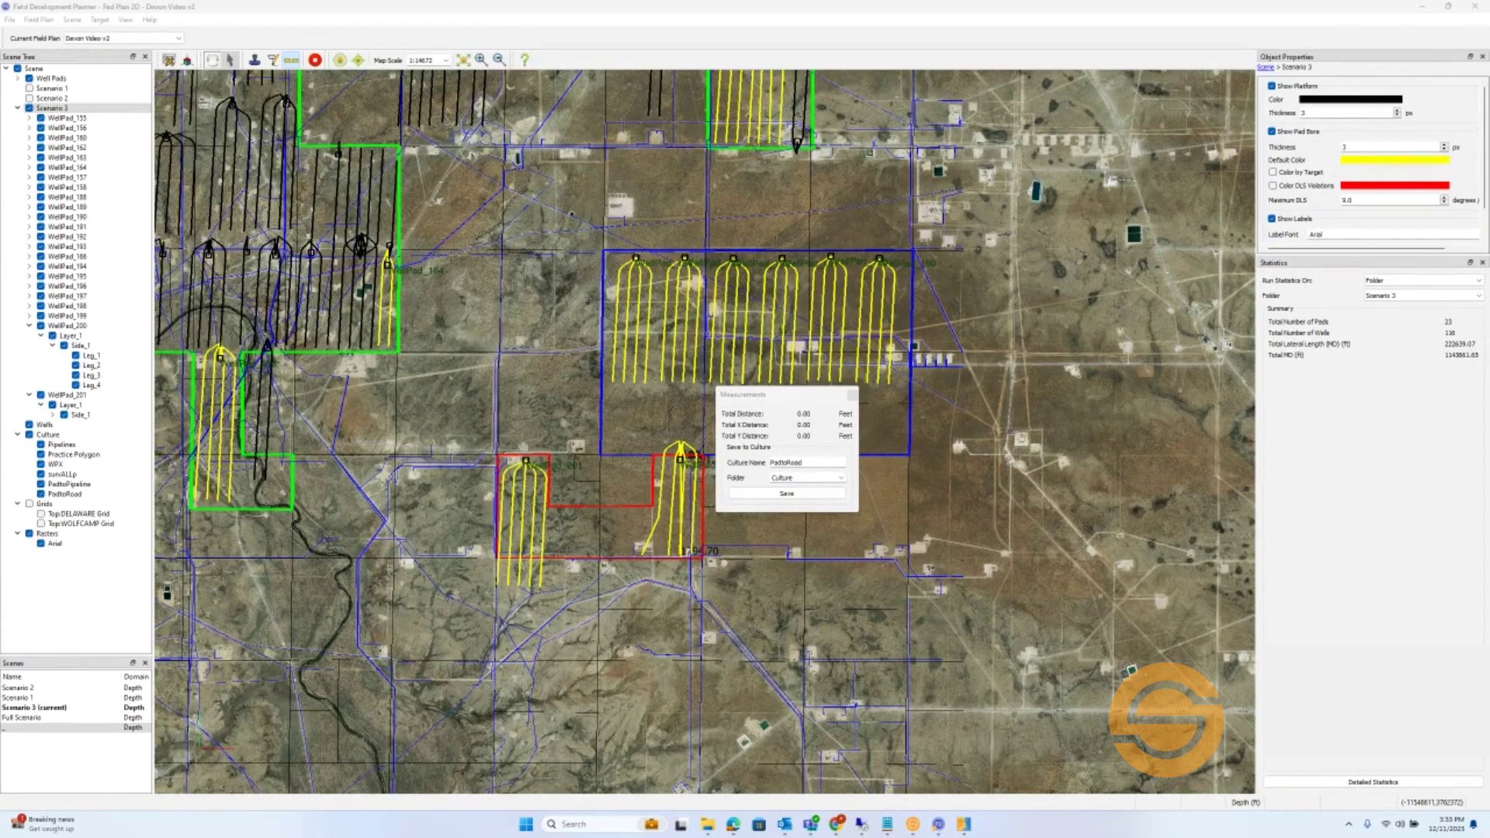